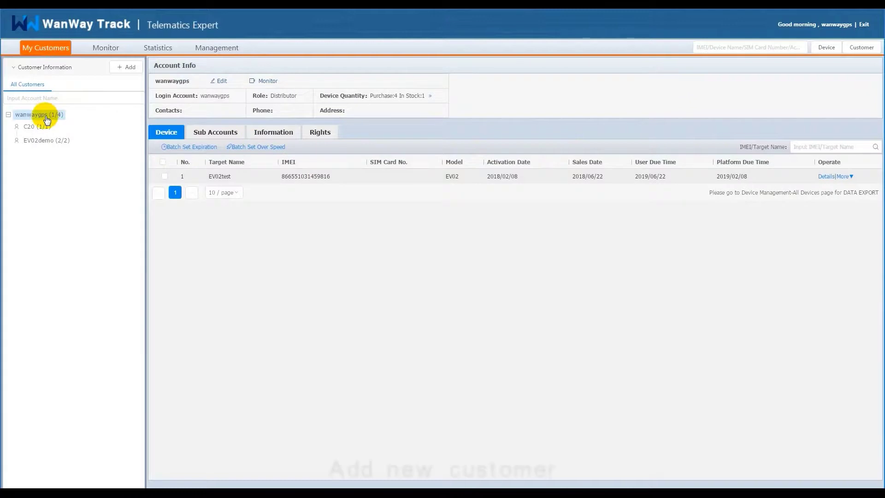
# Step: Add a customer named wanway1 with login account wanway1 under the wanwaygps account
pyautogui.click(122, 70)
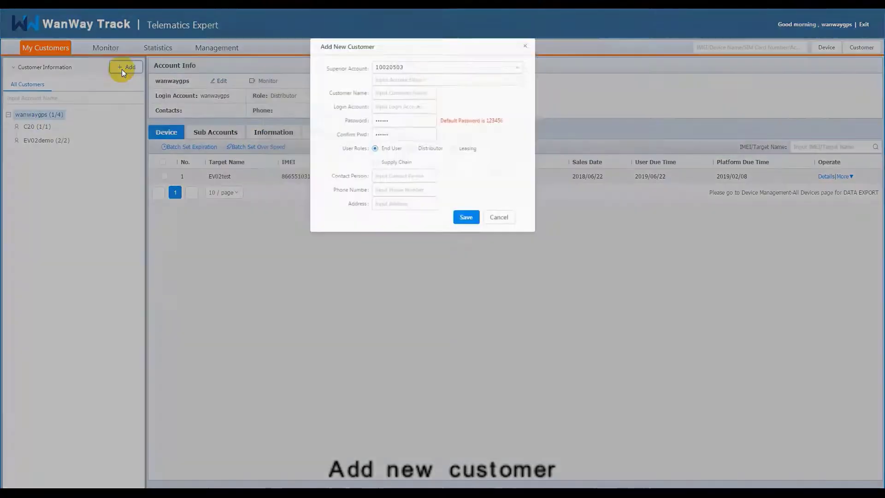
pyautogui.click(406, 96)
pyautogui.write('wanway1')
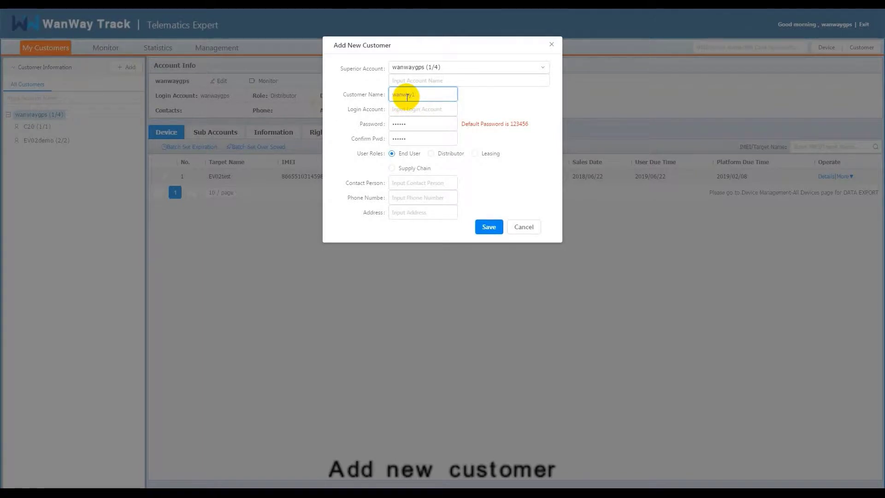
pyautogui.click(407, 107)
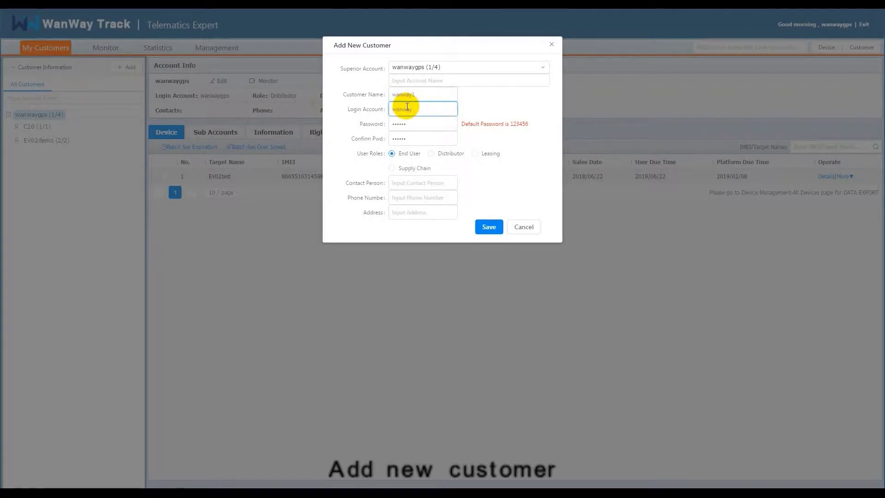
pyautogui.click(482, 226)
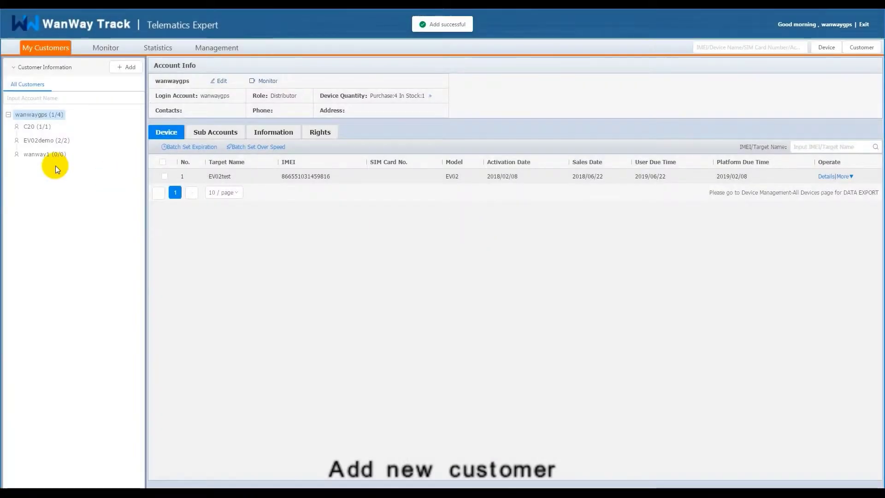
# Step: Add an end-user customer named wanway with login account wanway under the wanway1 account
pyautogui.click(37, 154)
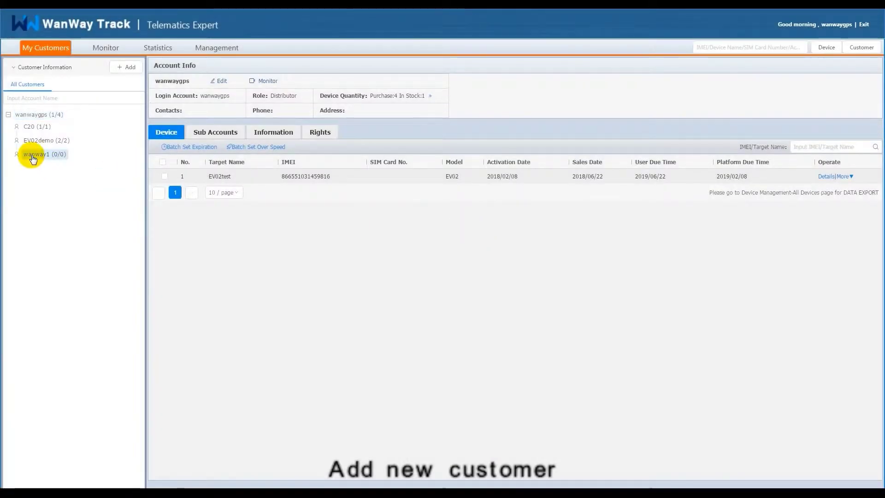
pyautogui.click(124, 70)
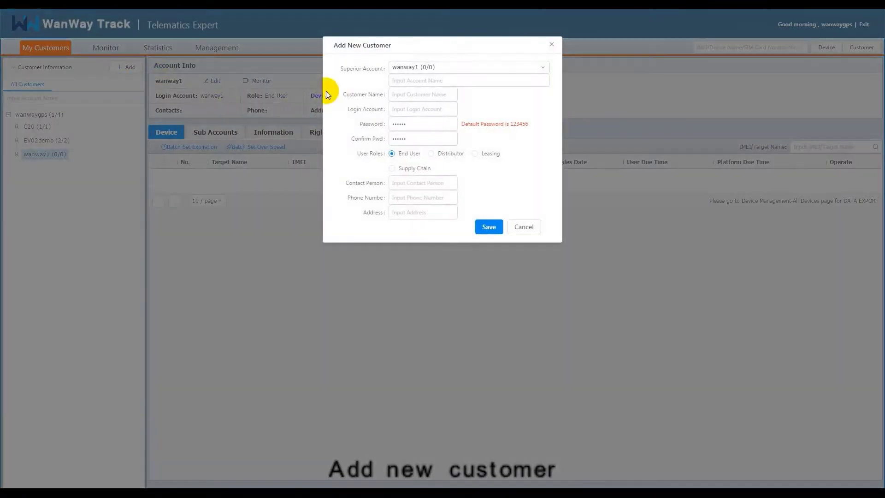
pyautogui.click(410, 107)
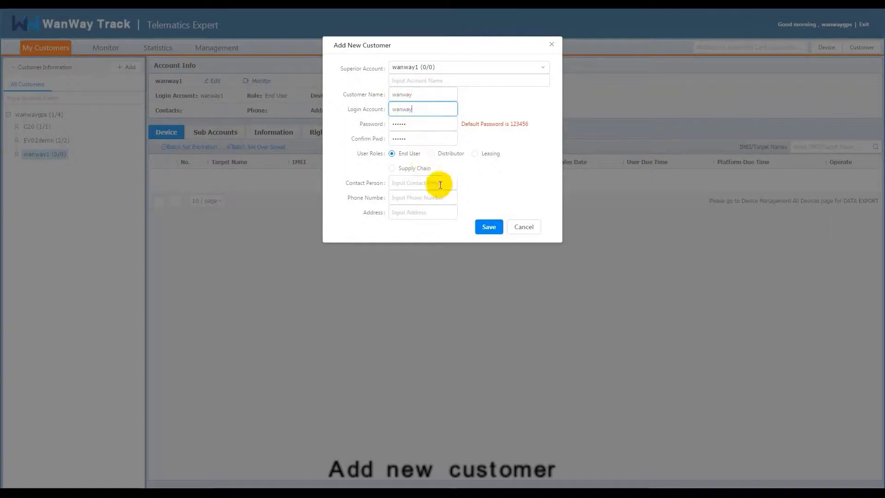
pyautogui.click(490, 227)
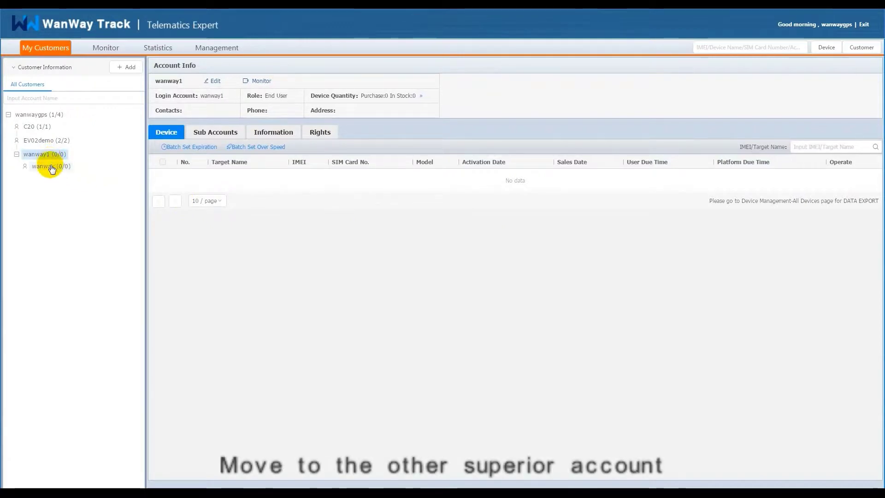
# Step: Move the wanway account to the superior account EV02demo
pyautogui.rightClick(52, 168)
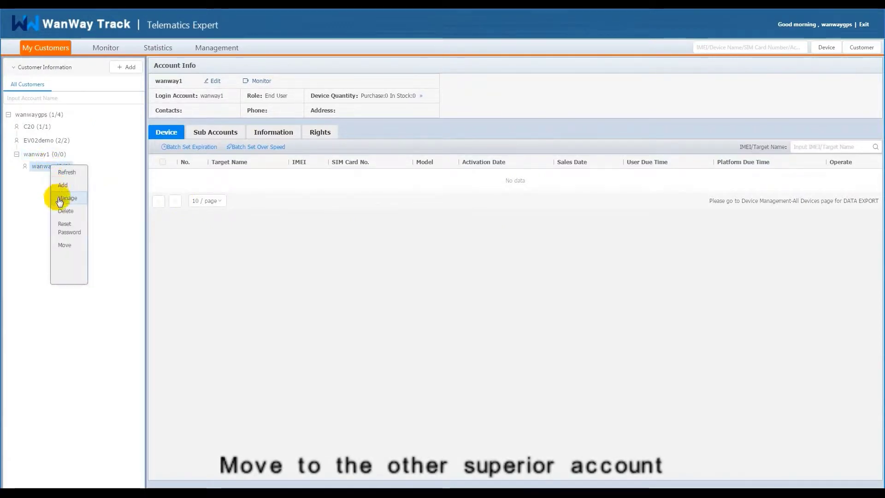
pyautogui.click(75, 246)
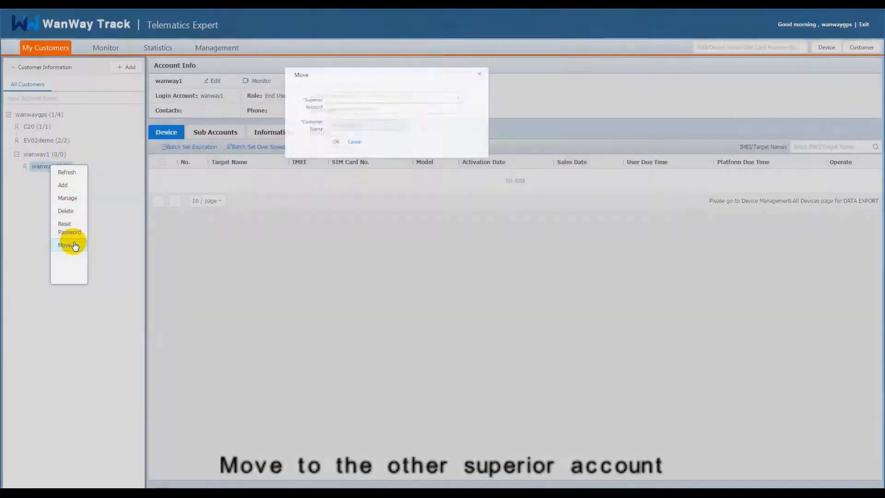
pyautogui.click(413, 72)
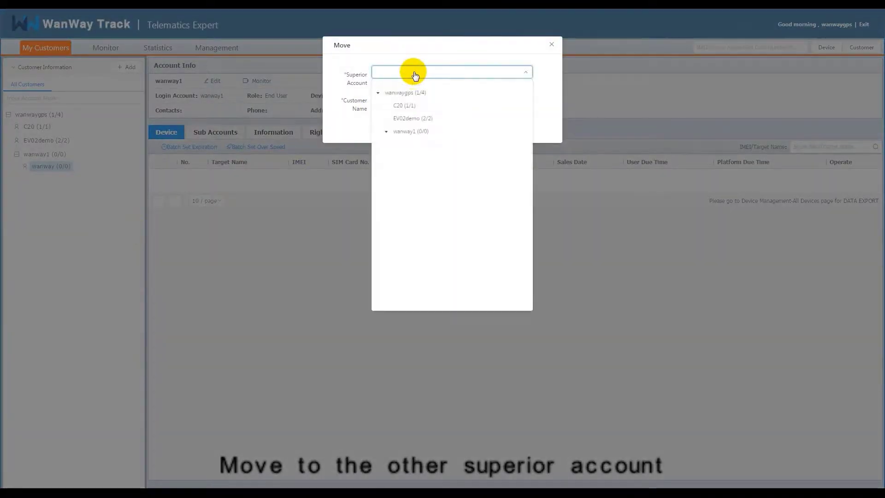
pyautogui.click(412, 118)
pyautogui.click(382, 122)
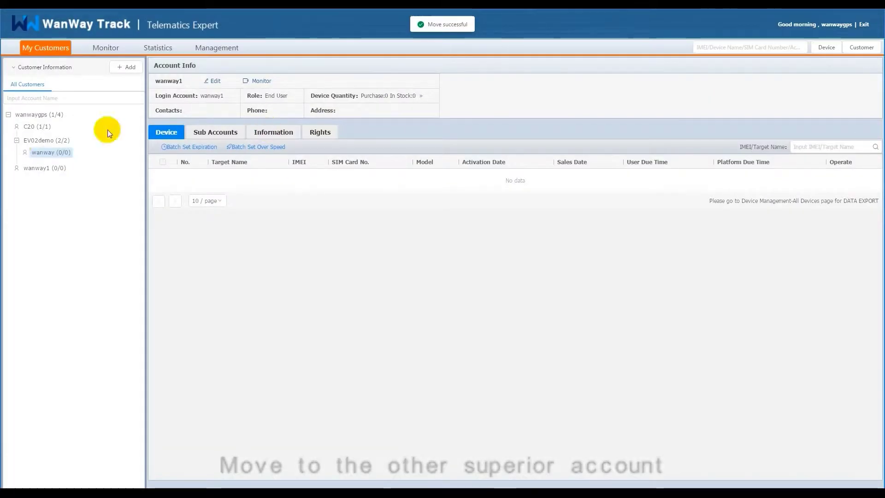
# Step: Delete the wanway sub account under EV02demo
pyautogui.rightClick(41, 155)
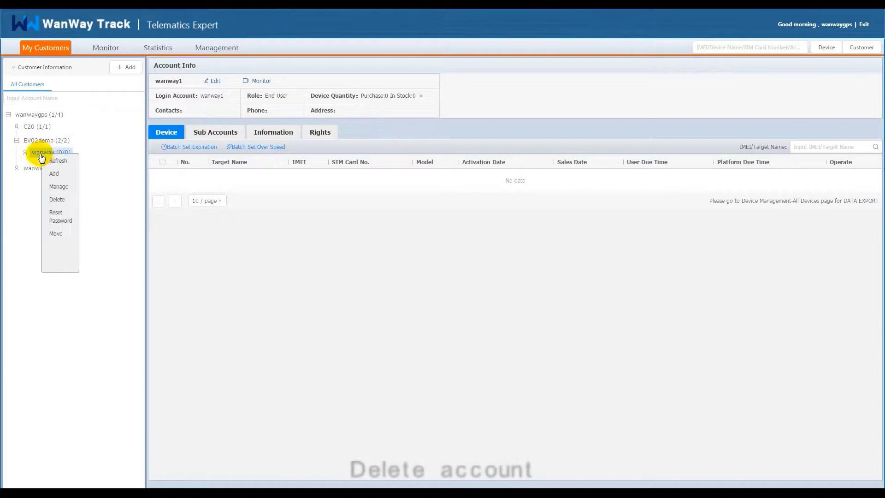
pyautogui.click(53, 198)
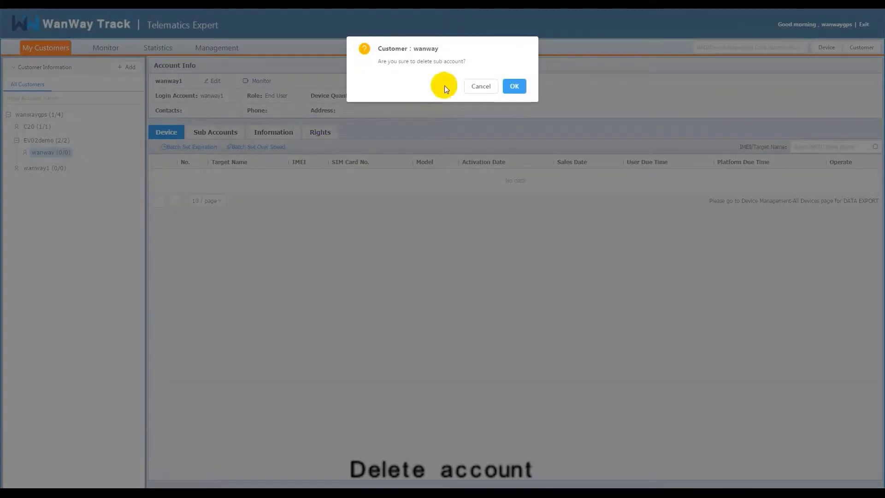
pyautogui.click(510, 86)
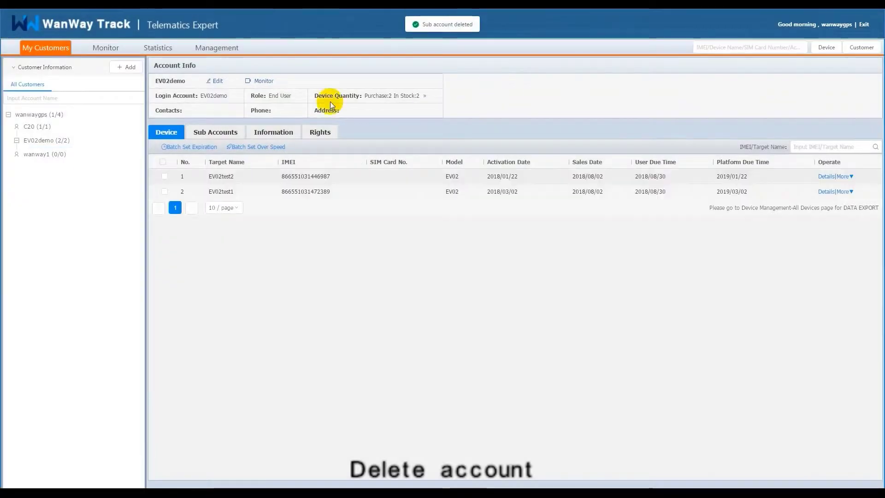
pyautogui.rightClick(49, 154)
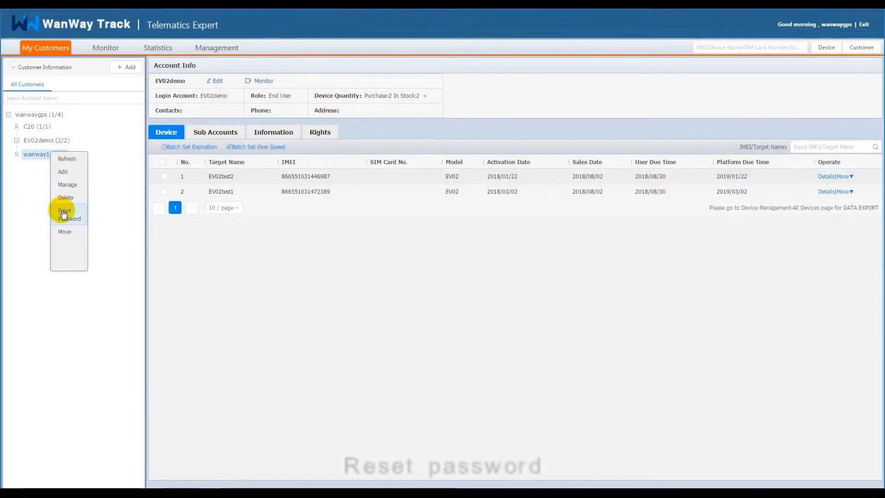
pyautogui.click(61, 212)
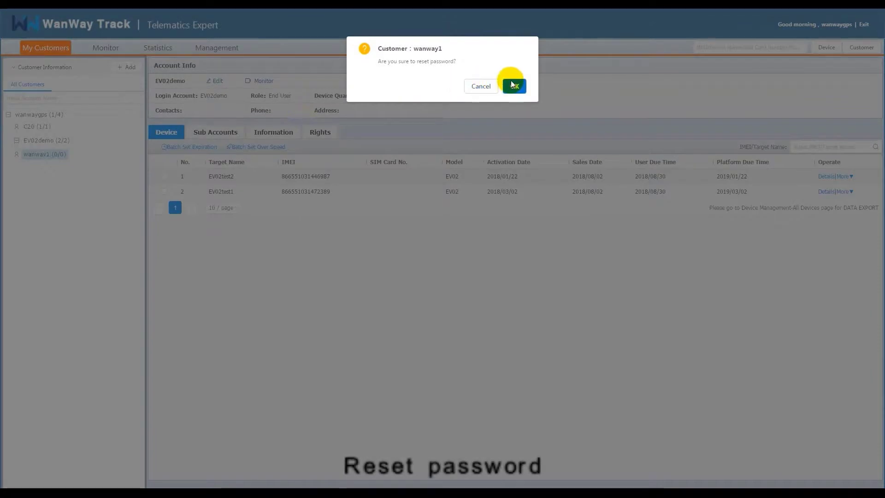
pyautogui.click(511, 85)
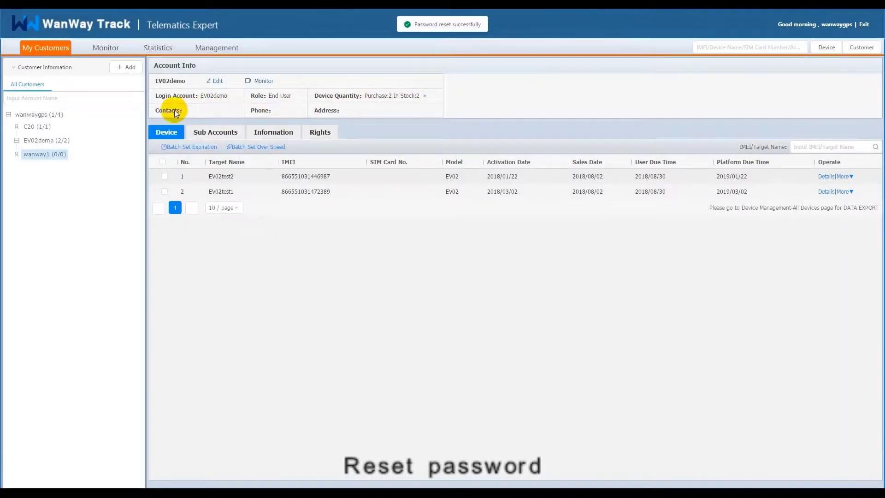
# Step: Review the sub accounts and devices of EV02demo, followed by those of wanwaygps
pyautogui.rightClick(53, 144)
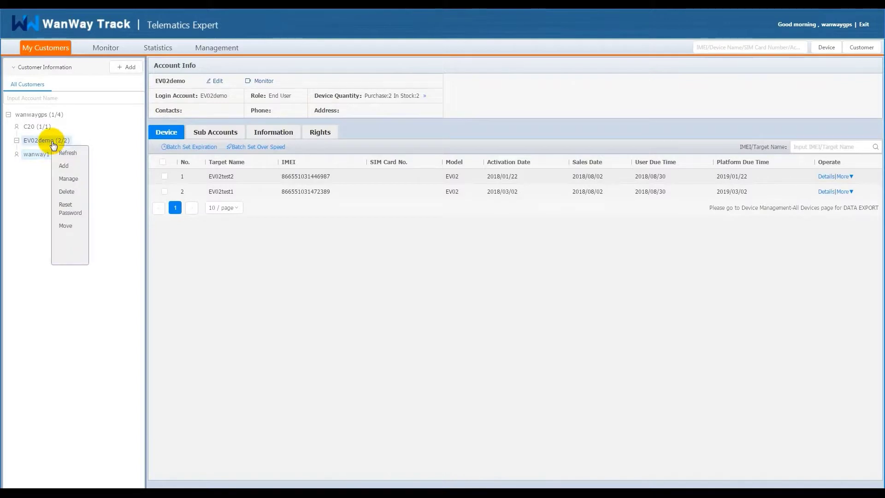
pyautogui.click(65, 176)
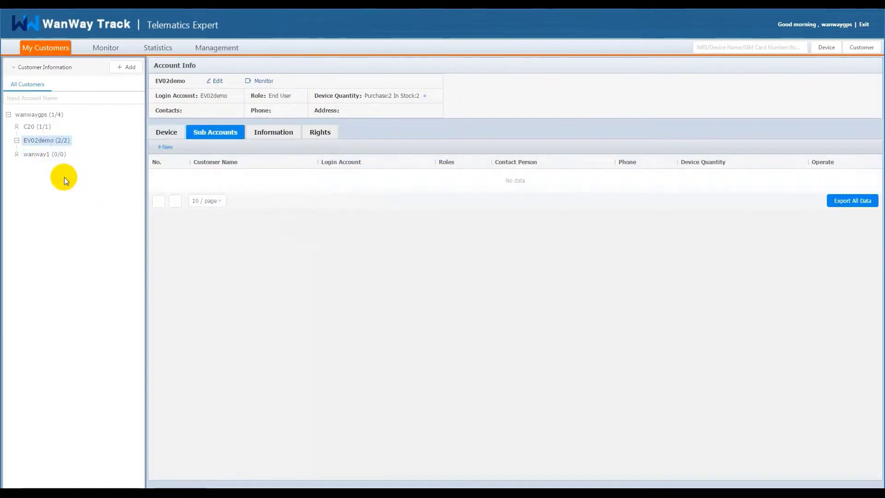
pyautogui.click(168, 133)
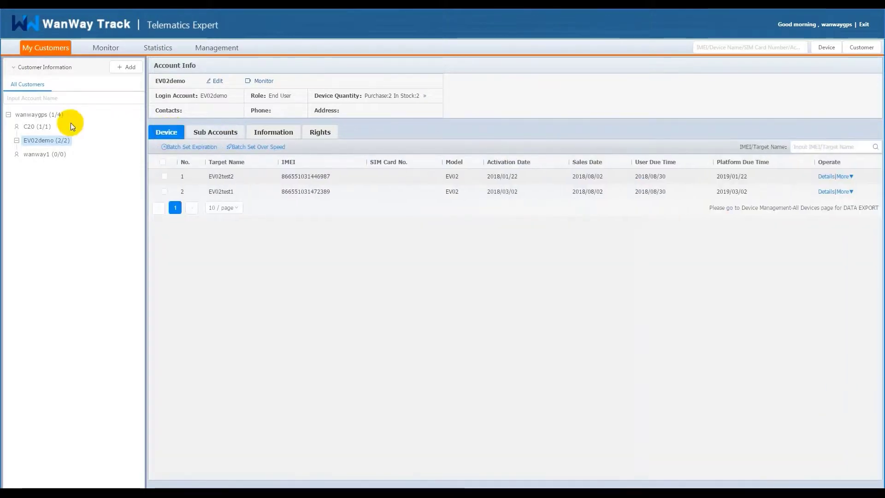
pyautogui.click(40, 119)
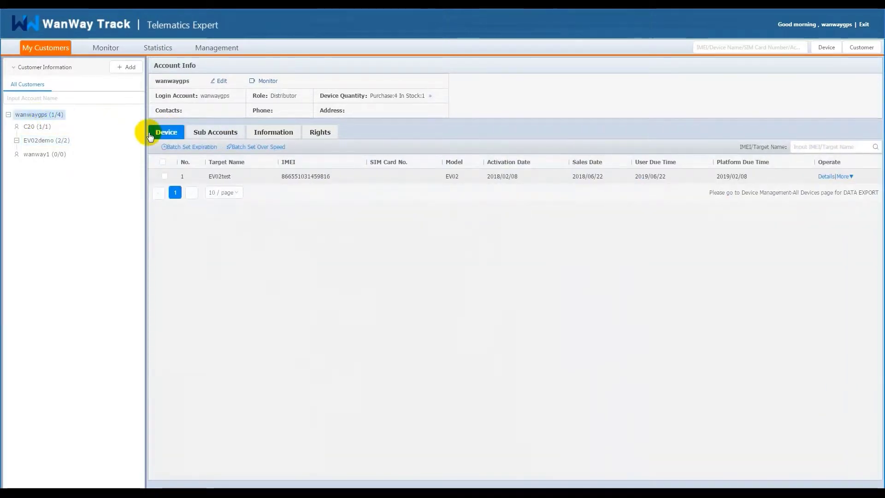
pyautogui.click(205, 134)
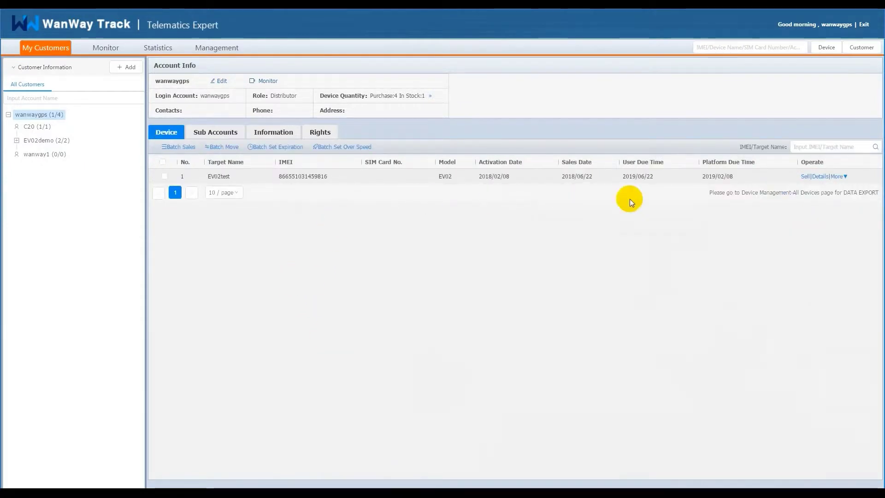
# Step: Open the commands for device EV02test and view the Time zone setting and Add SOS Number forms
pyautogui.click(838, 176)
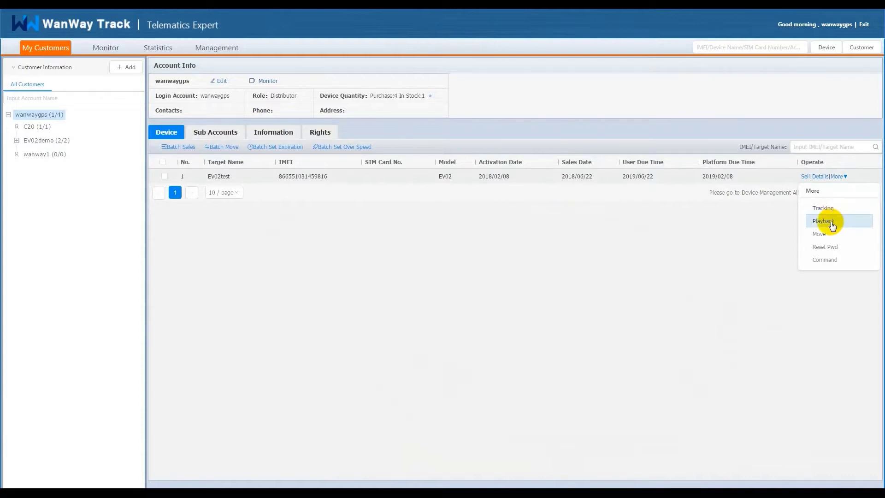
pyautogui.click(831, 261)
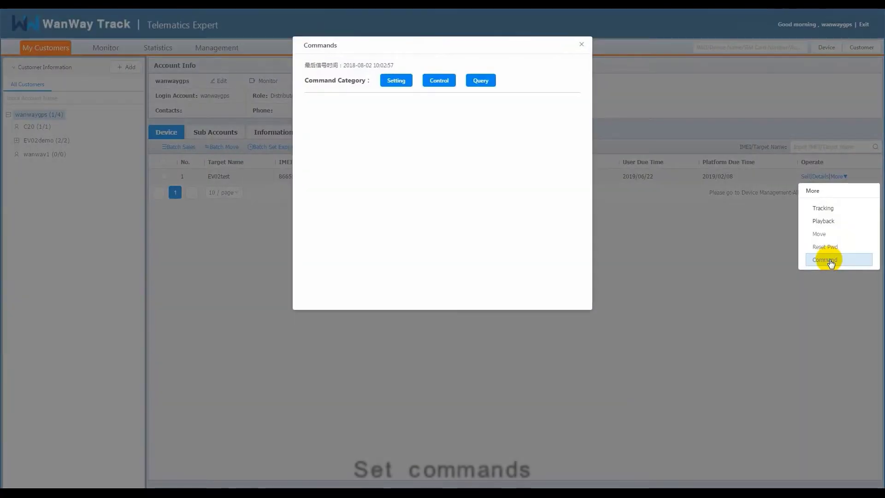
pyautogui.click(399, 83)
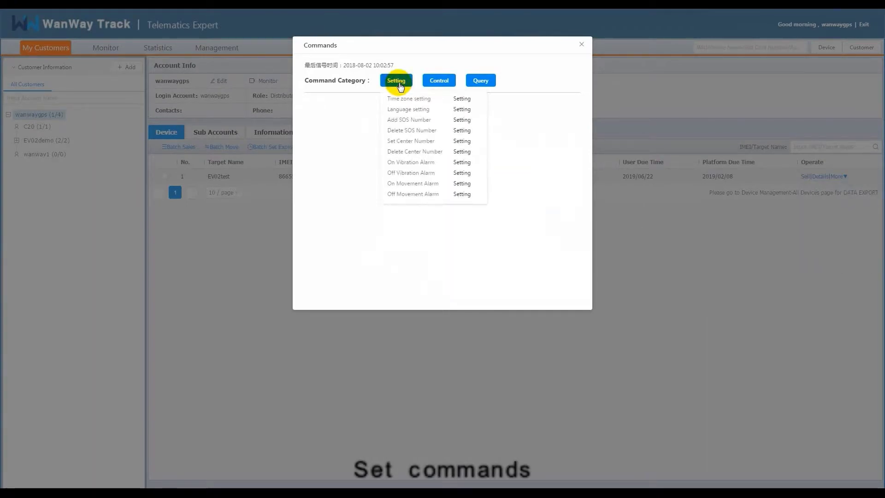
pyautogui.click(459, 99)
pyautogui.click(398, 81)
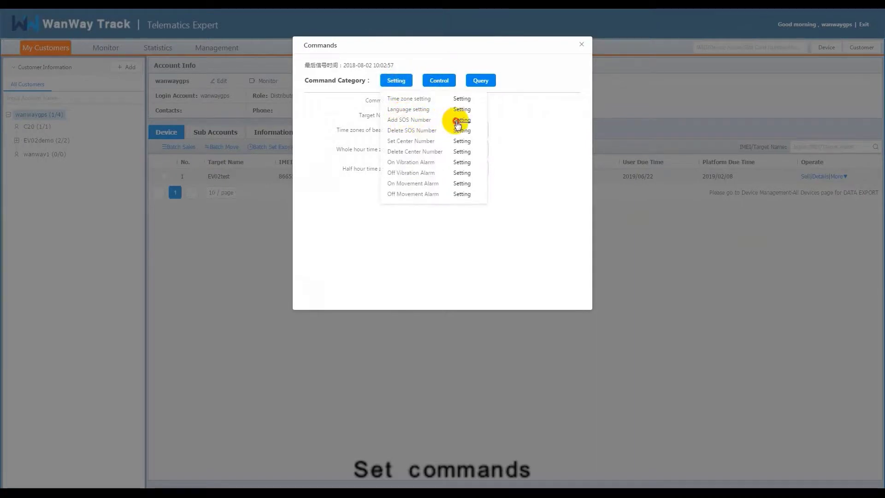
pyautogui.click(461, 120)
# Step: Send the On Vibration Alarm command to device EV02test
pyautogui.click(395, 90)
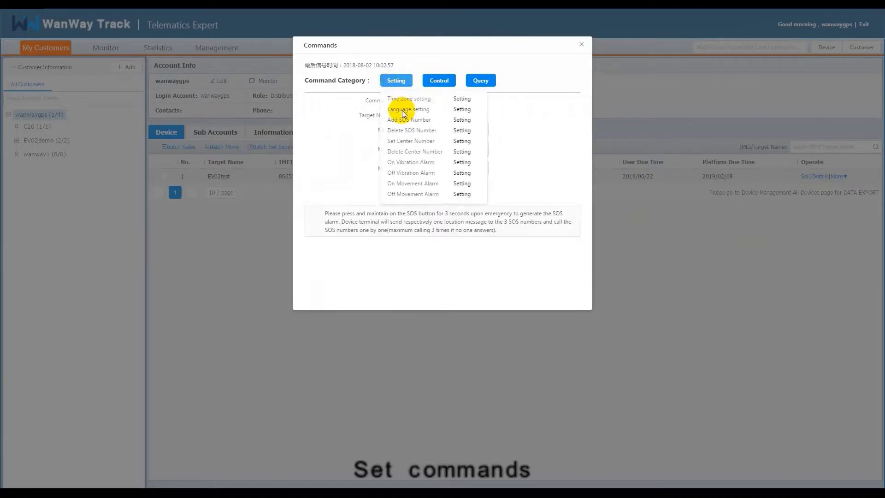
pyautogui.click(457, 165)
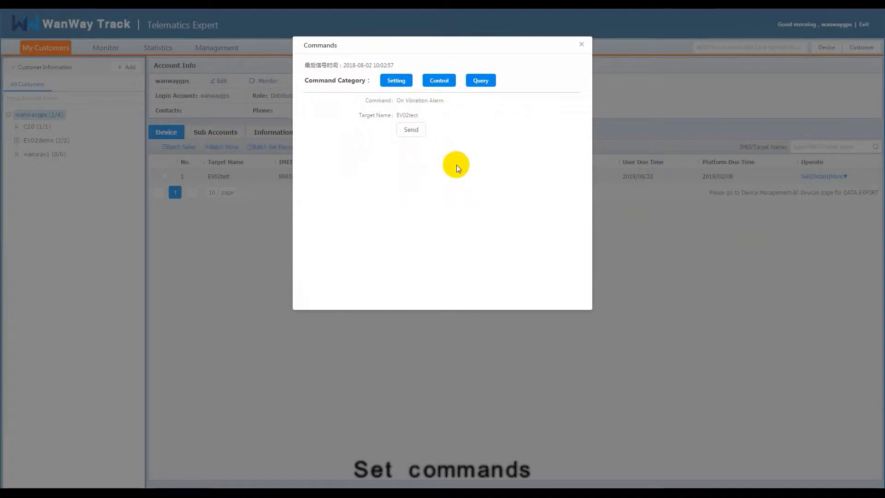
pyautogui.click(410, 133)
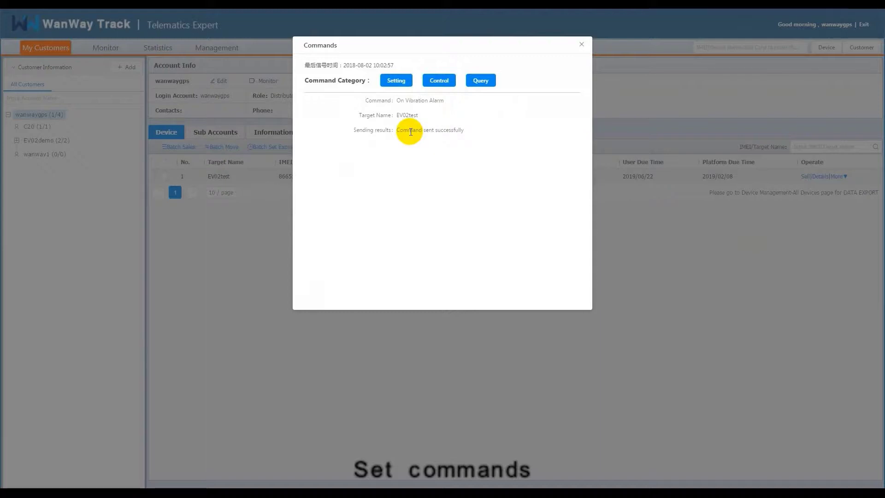
# Step: View the On Movement Alarm setting and the movement alarm parameter query for EV02test, and close the commands
pyautogui.click(398, 88)
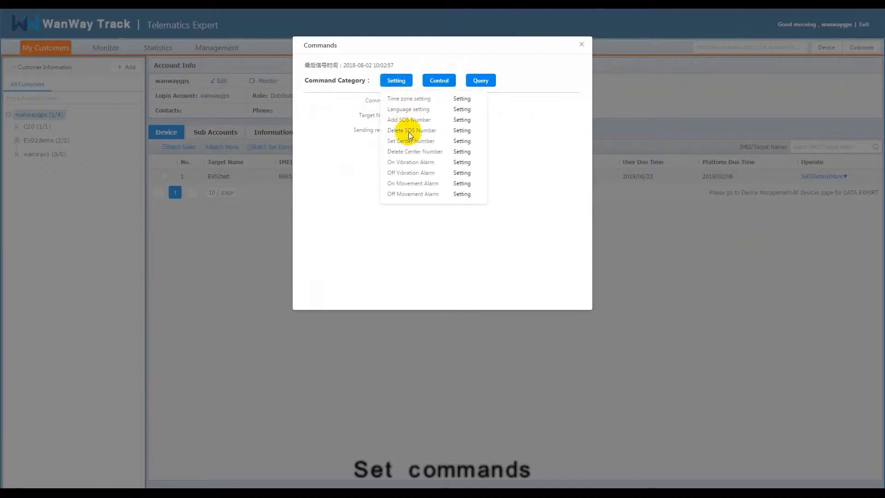
pyautogui.click(458, 184)
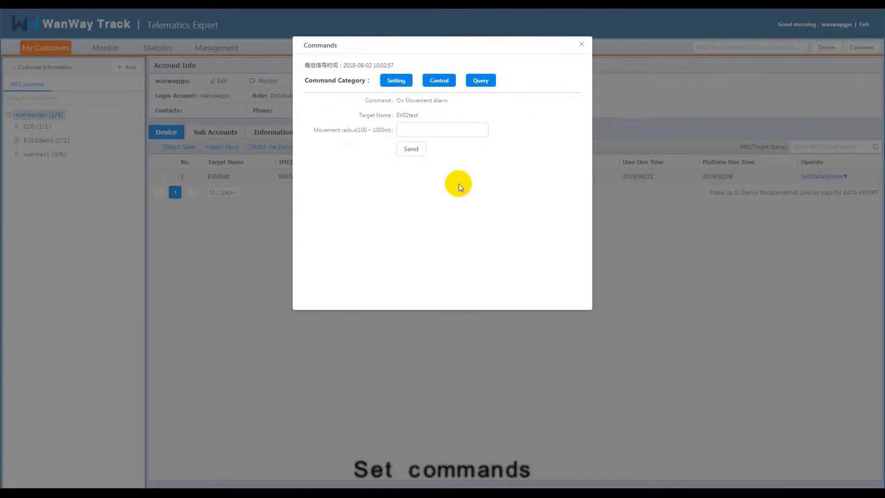
pyautogui.click(396, 84)
pyautogui.click(438, 87)
pyautogui.click(474, 85)
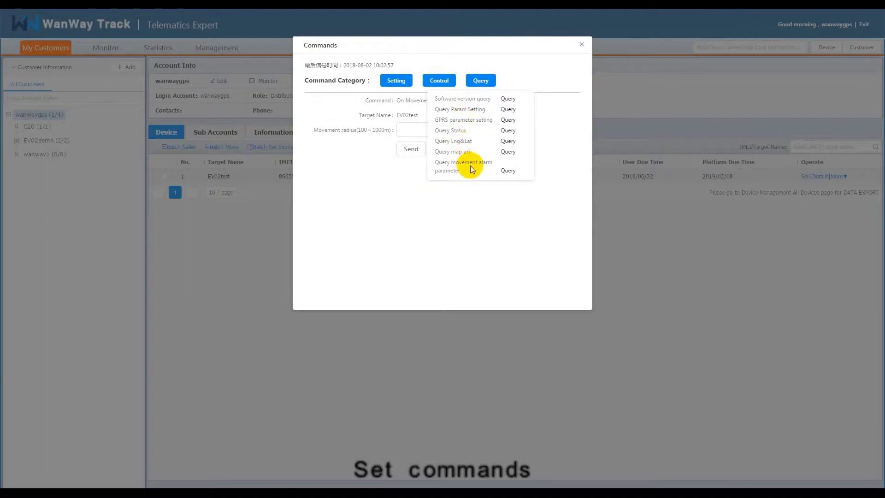
pyautogui.click(501, 170)
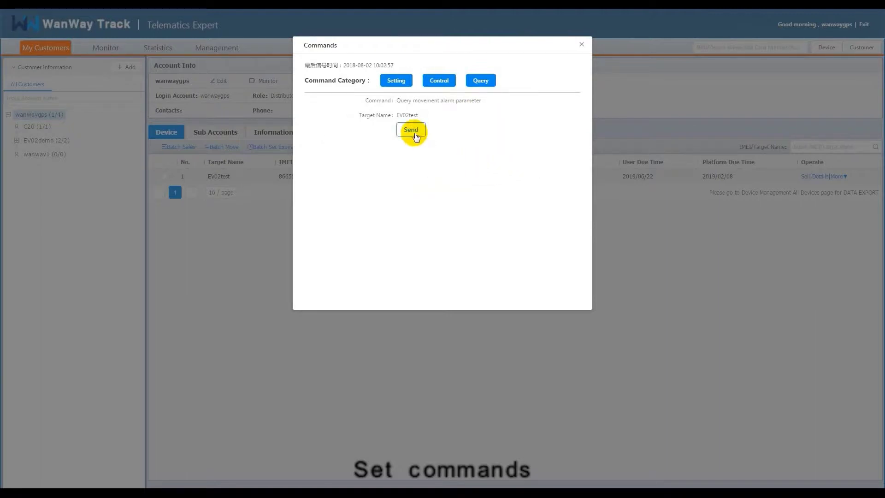
pyautogui.click(581, 44)
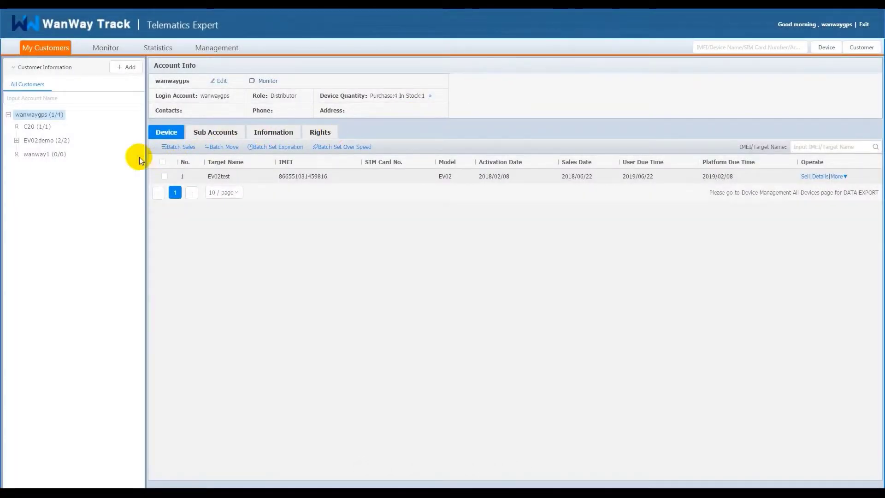
# Step: Batch sell both devices of the EV02demo account, EV02test2 and EV02test1, to the customer wanway1
pyautogui.click(62, 142)
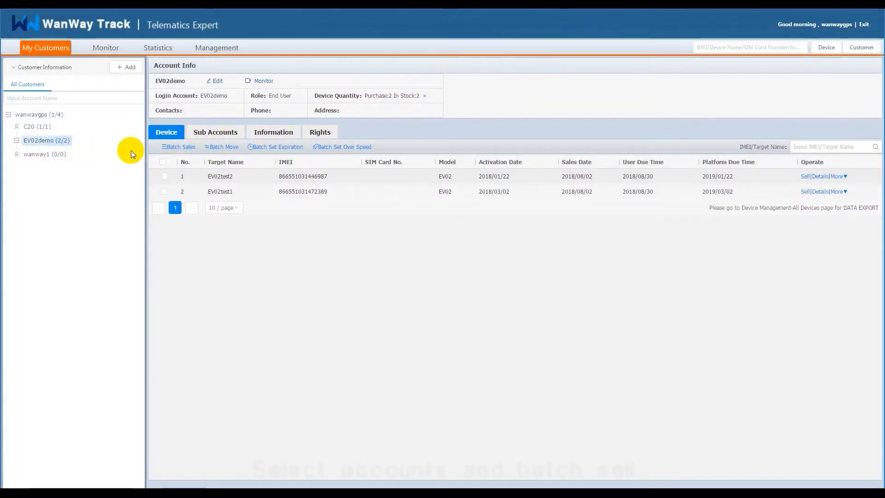
pyautogui.click(162, 161)
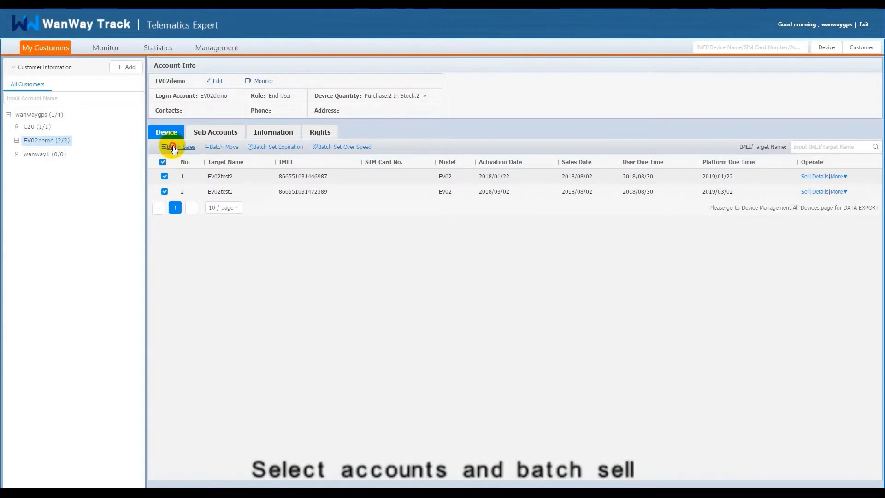
pyautogui.click(172, 147)
pyautogui.click(381, 73)
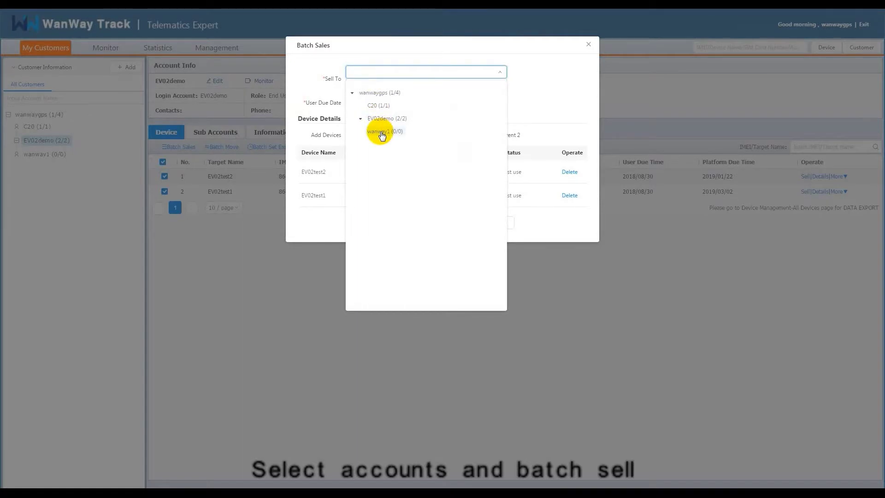
pyautogui.click(382, 132)
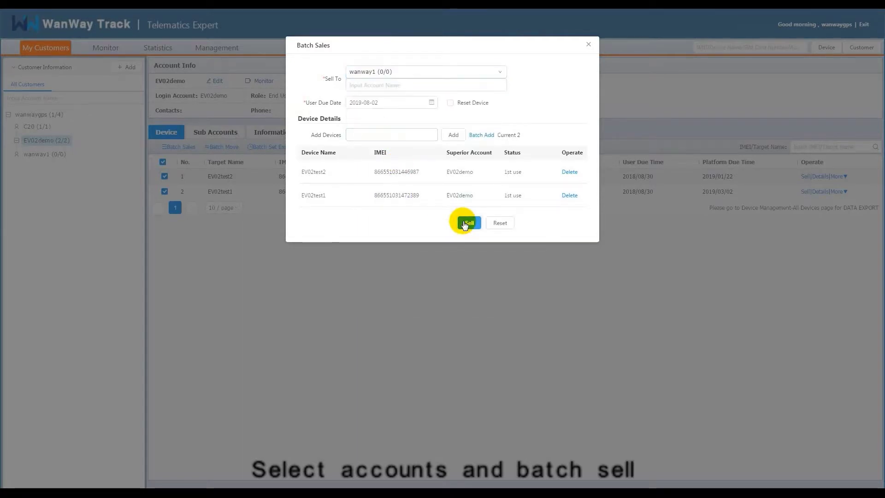
pyautogui.click(464, 223)
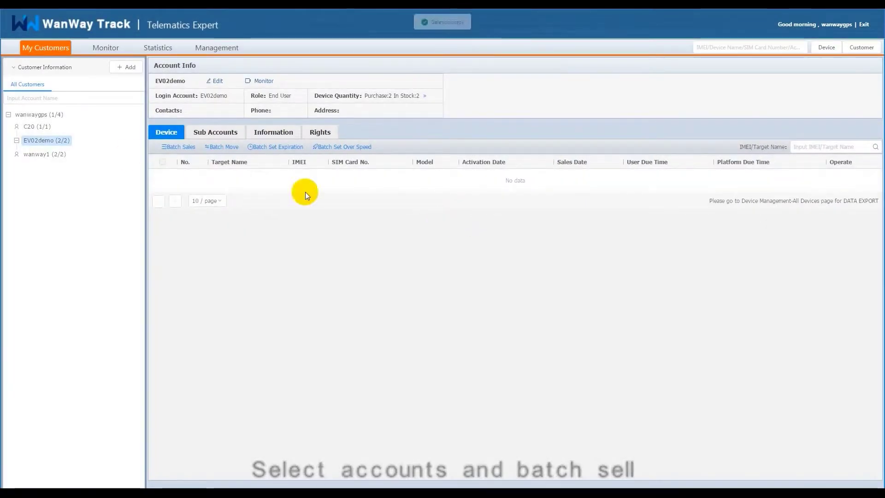
# Step: Batch move both devices of wanway1 to the target account EV02demo, and check the device lists of both accounts
pyautogui.click(41, 155)
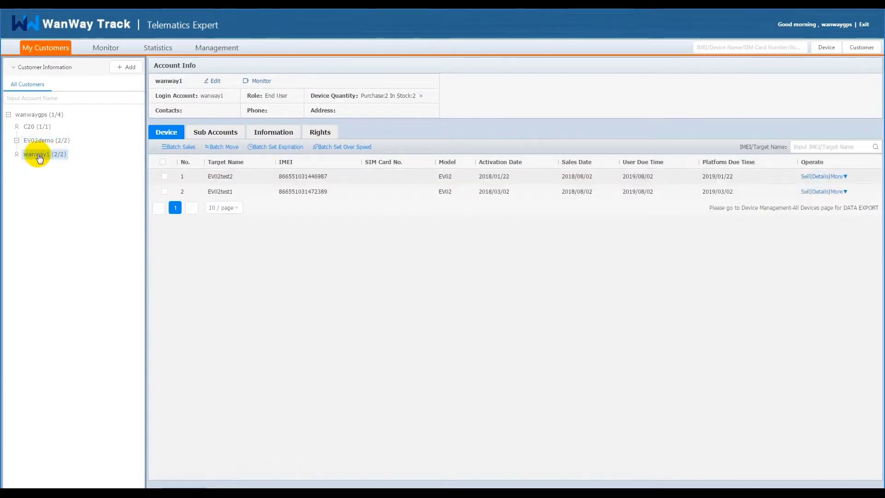
pyautogui.click(163, 162)
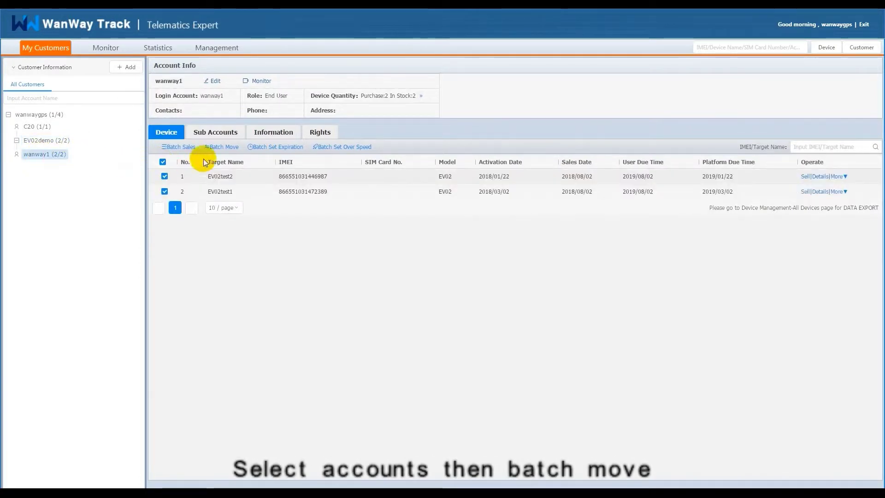
pyautogui.click(223, 146)
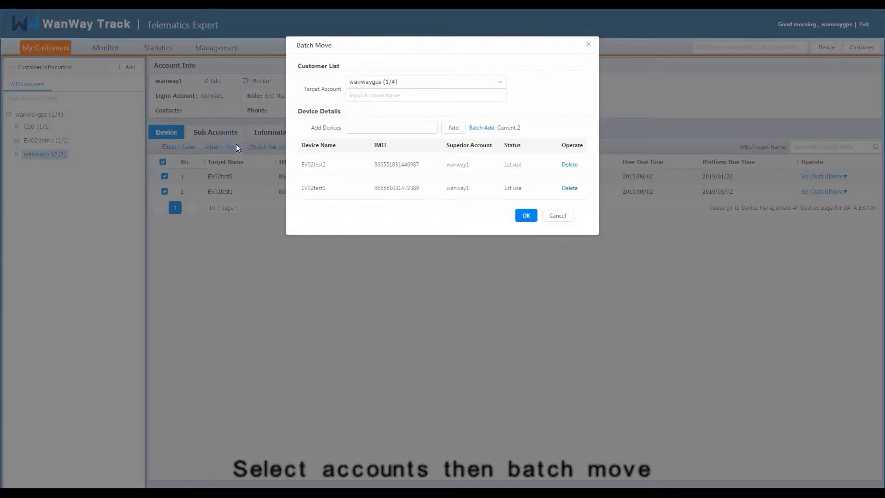
pyautogui.click(371, 82)
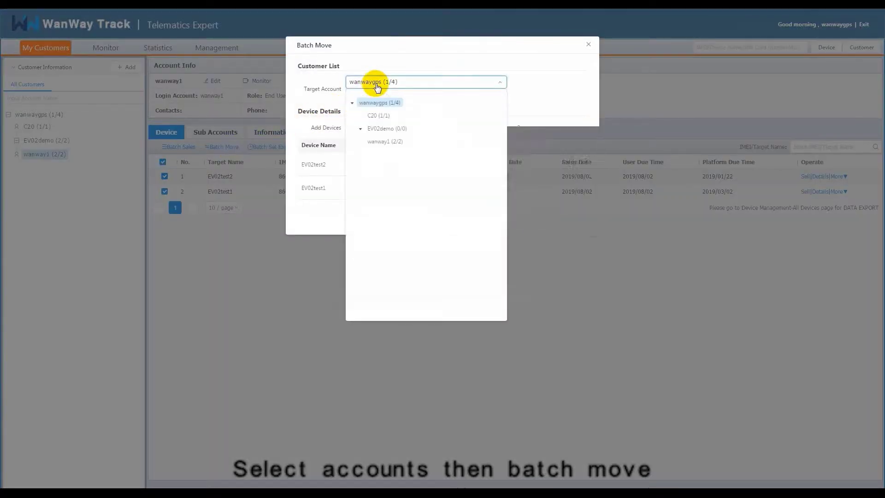
pyautogui.click(381, 131)
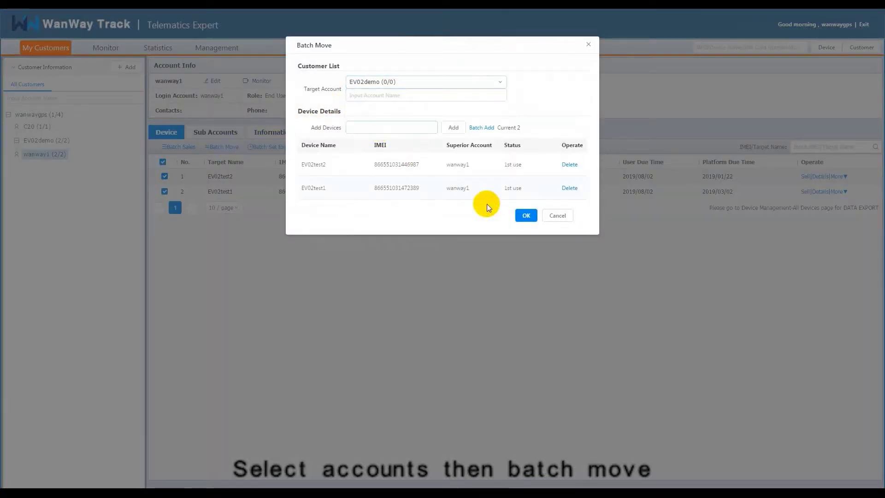
pyautogui.click(523, 216)
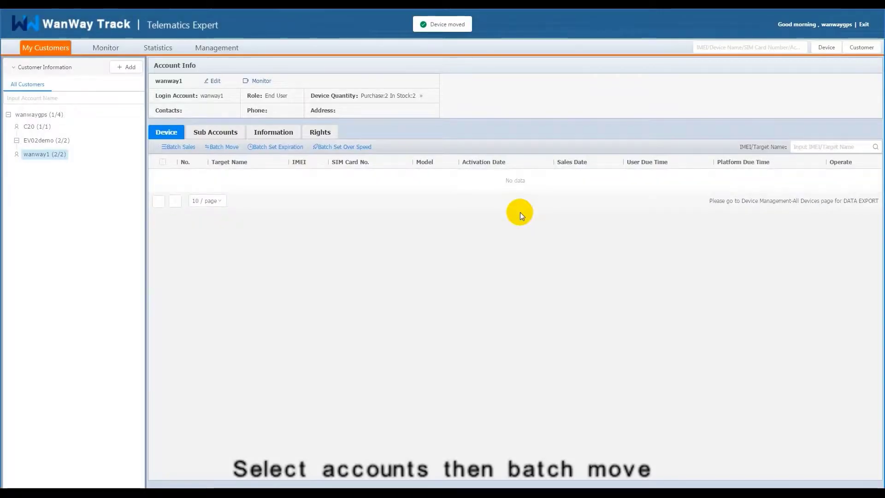
pyautogui.click(49, 142)
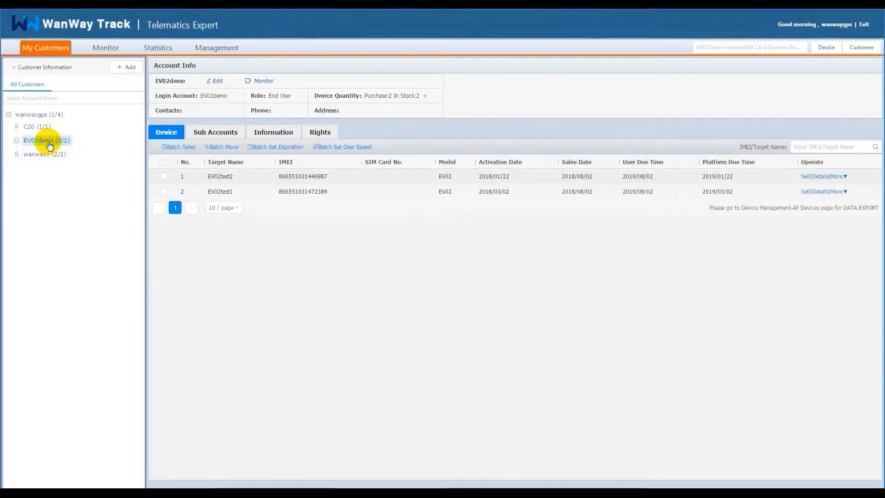
pyautogui.click(35, 153)
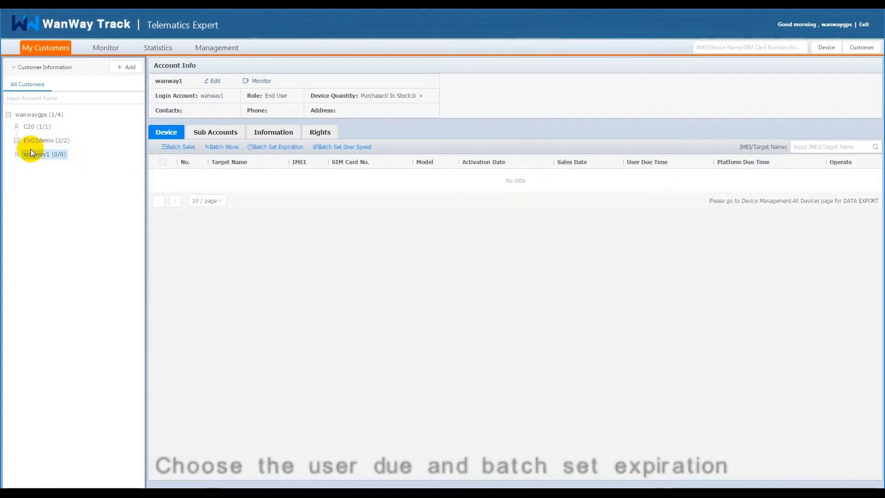
# Step: Batch set the User Due date of both EV02demo devices to 2018-08-31
pyautogui.click(33, 140)
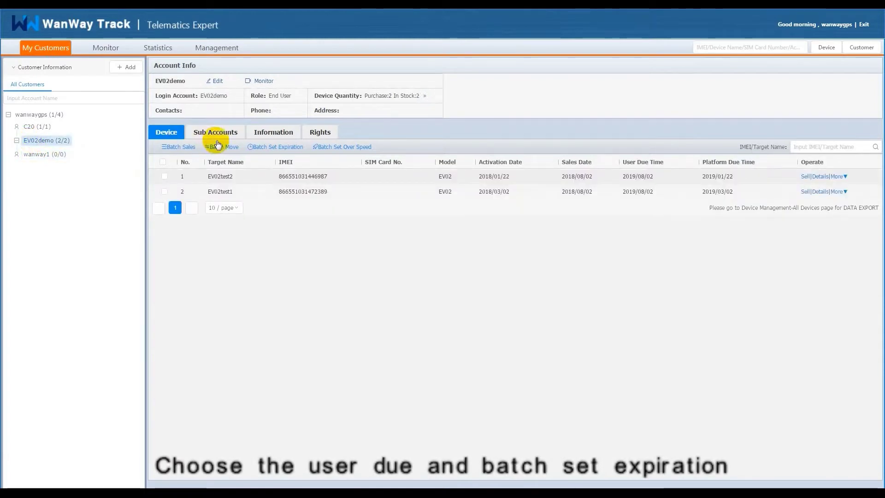
pyautogui.click(281, 147)
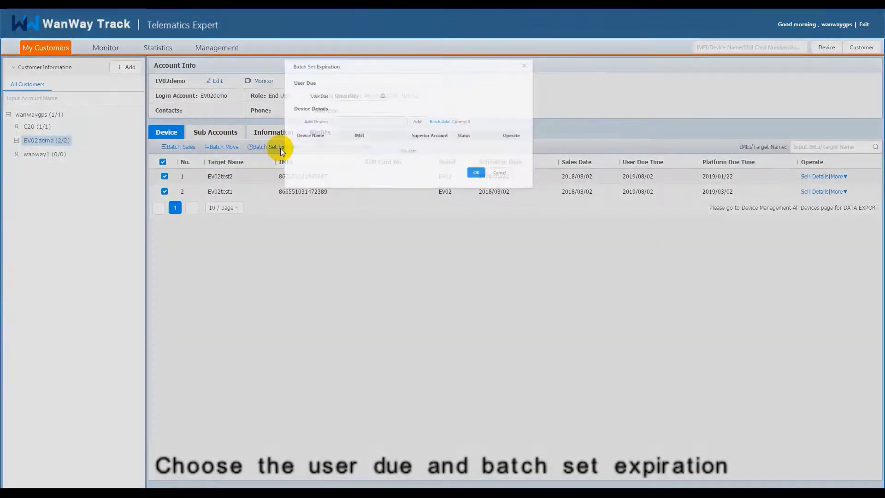
pyautogui.click(411, 82)
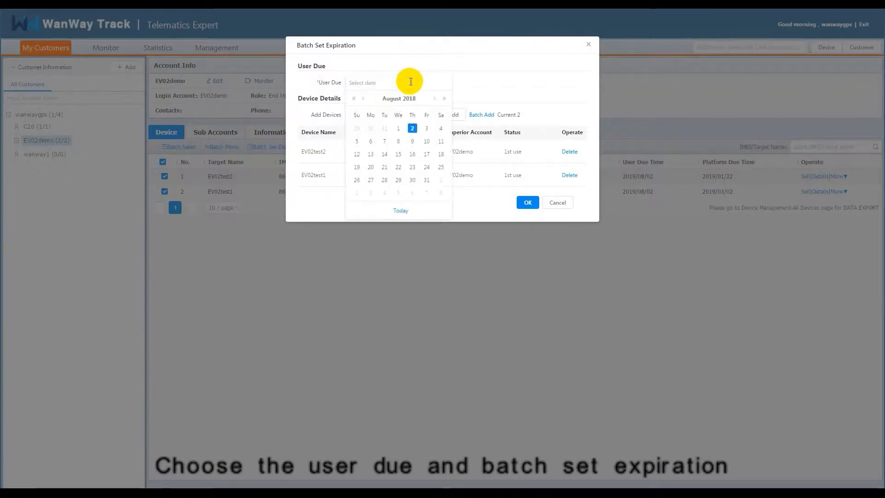
pyautogui.click(425, 183)
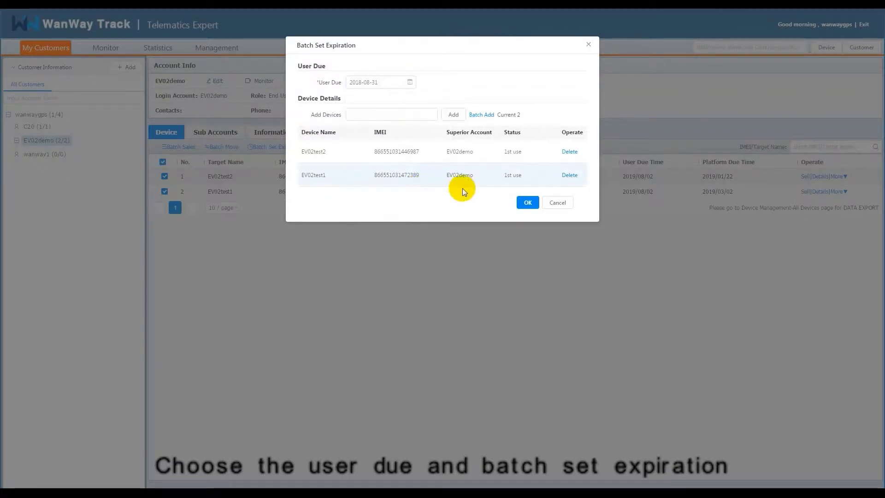
pyautogui.click(526, 204)
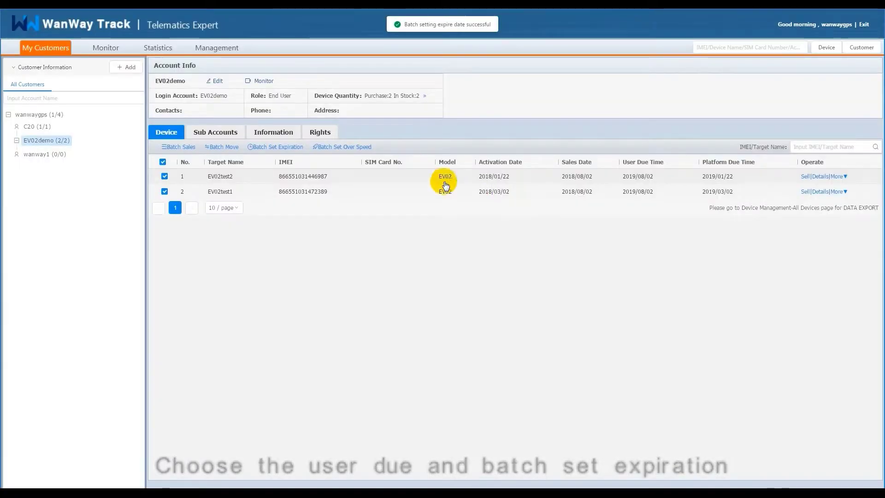
# Step: Batch set the overspeed setting of both EV02demo devices to ON with a speed limit of 150 km/h
pyautogui.click(363, 146)
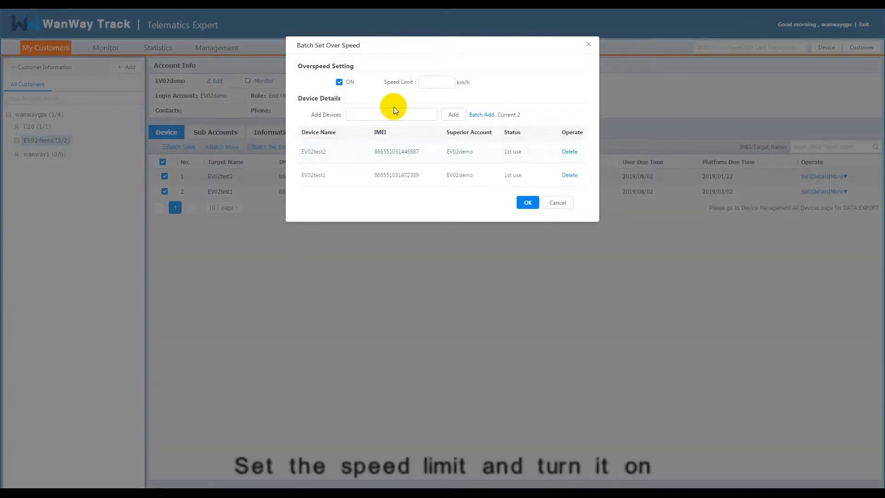
pyautogui.click(339, 82)
pyautogui.click(439, 83)
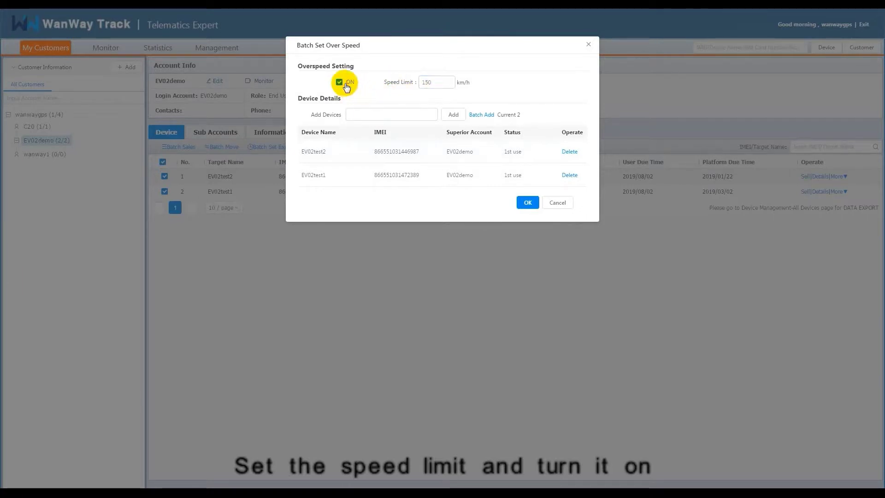
pyautogui.click(527, 203)
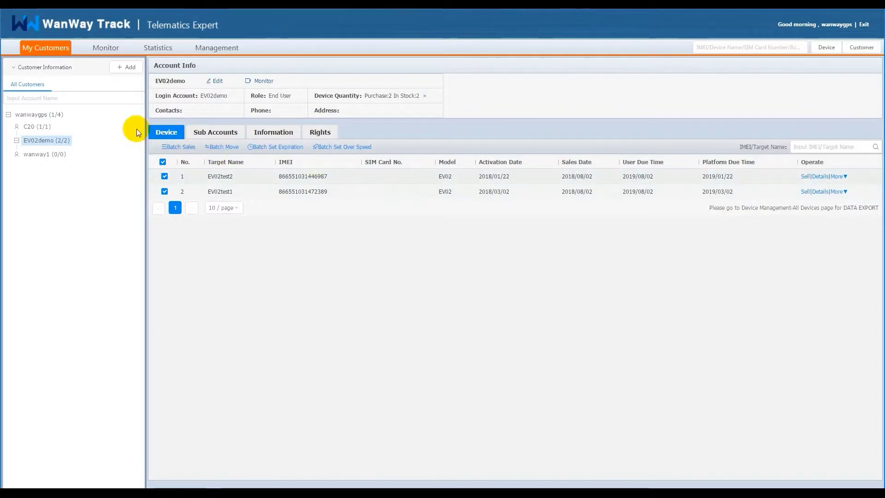
# Step: Open the device settings of EV02test from the monitoring map and change its device name to "change the name"
pyautogui.click(105, 51)
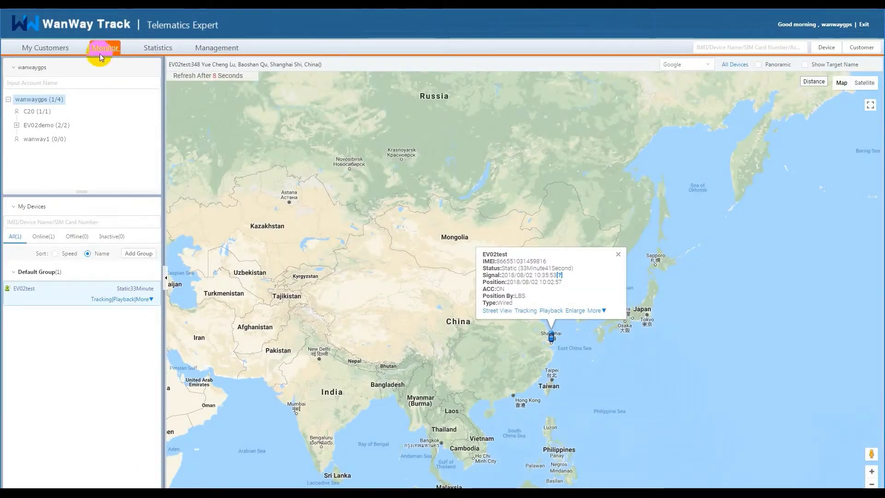
pyautogui.click(147, 299)
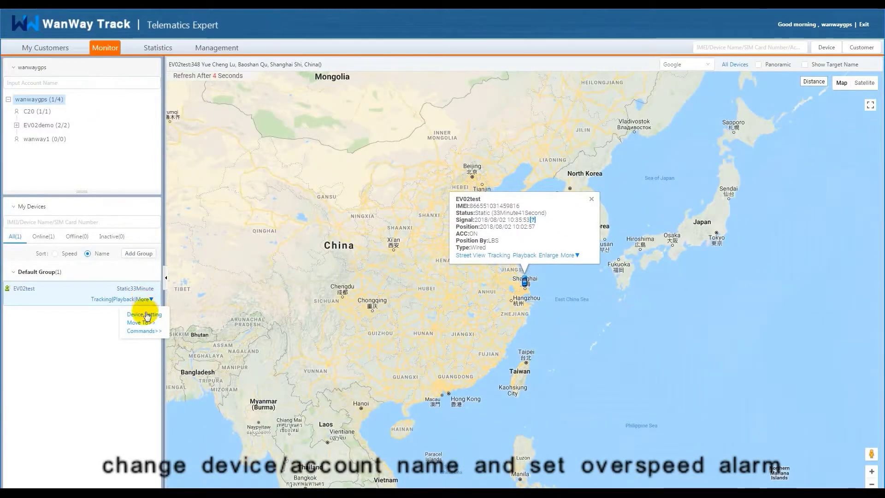
pyautogui.click(146, 315)
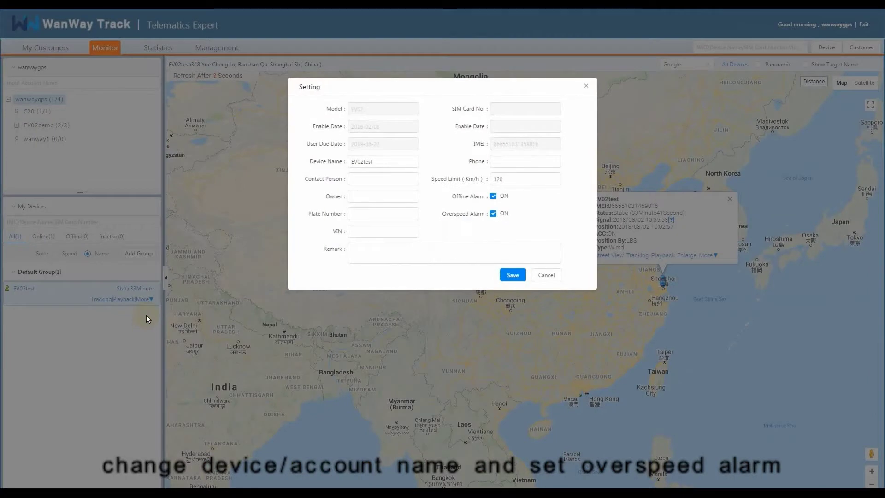
pyautogui.click(368, 185)
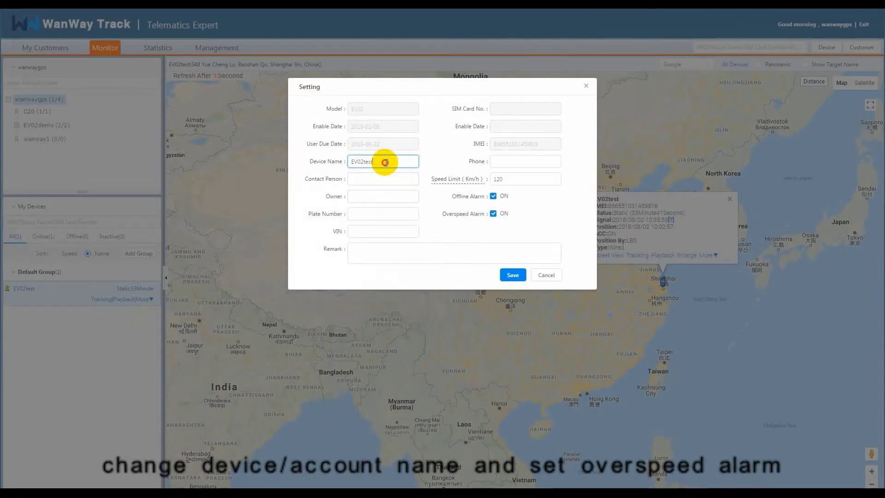
pyautogui.moveTo(346, 162); pyautogui.dragTo(373, 164)
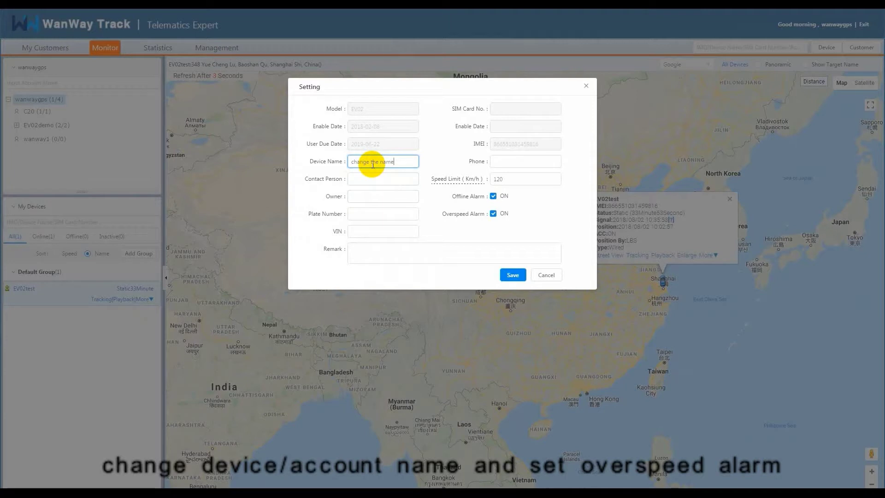
pyautogui.click(372, 177)
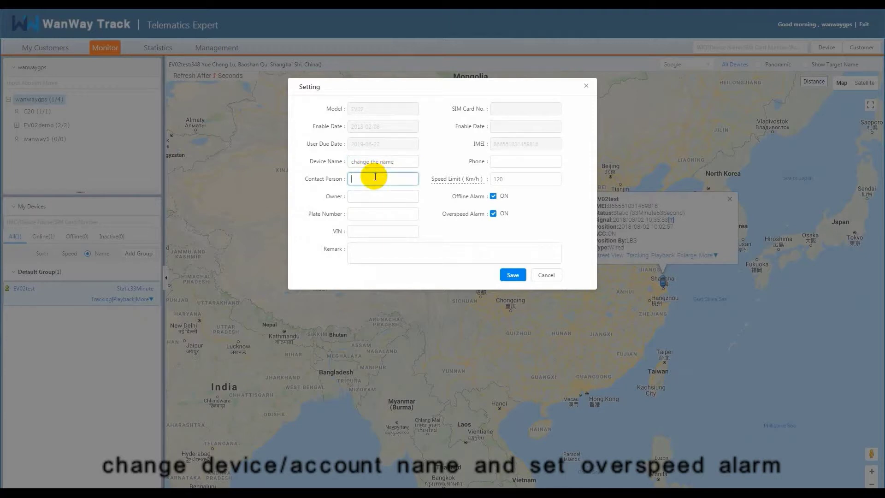
pyautogui.click(368, 213)
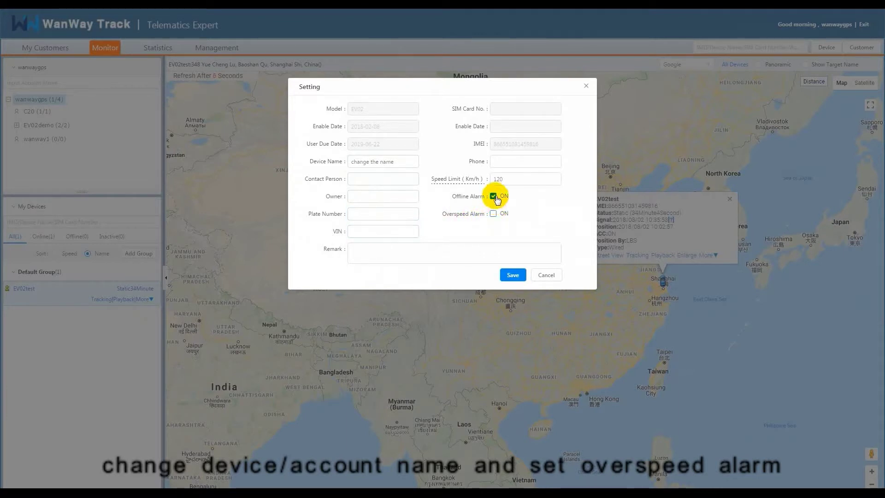
# Step: Turn on the Offline Alarm and Overspeed Alarm and save the device settings
pyautogui.click(511, 178)
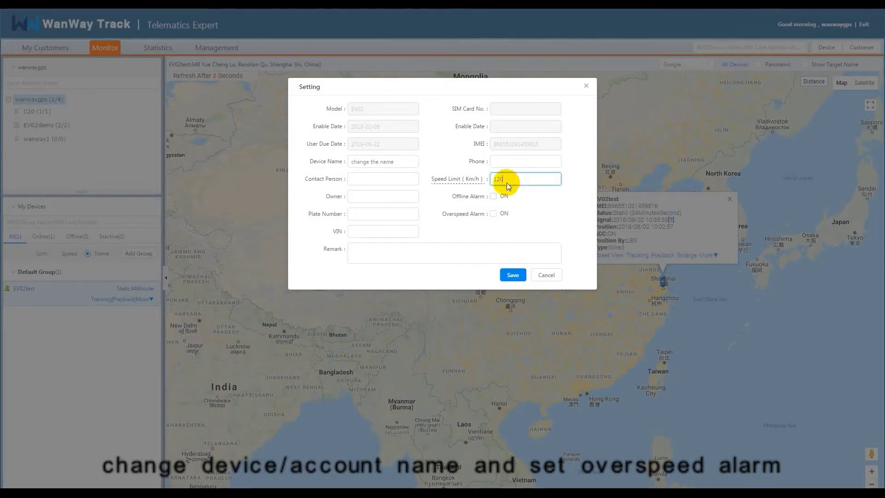
pyautogui.click(493, 196)
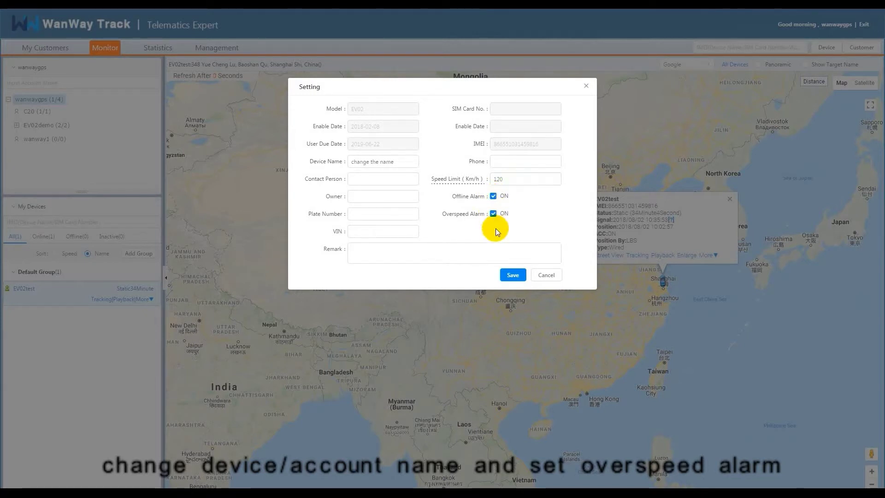
pyautogui.click(512, 275)
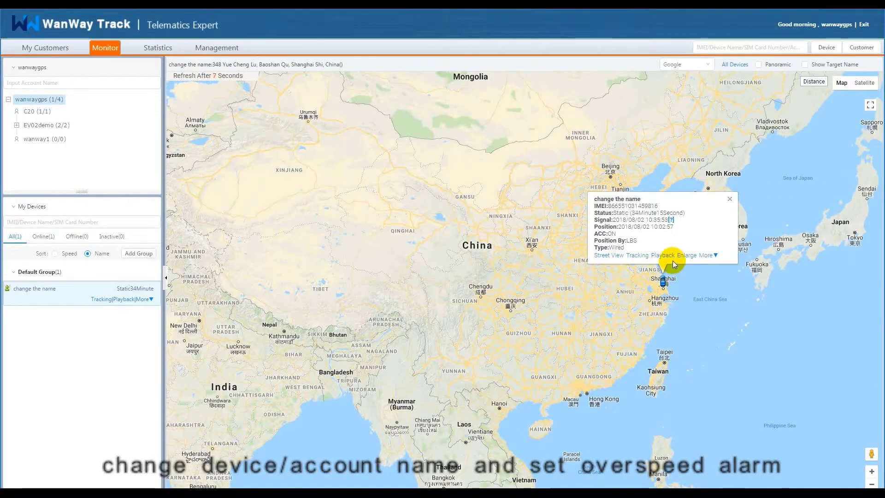
# Step: View the device's circular 200 m geo-fence on the map, and request its deletion but cancel the request
pyautogui.click(705, 255)
pyautogui.moveTo(703, 278)
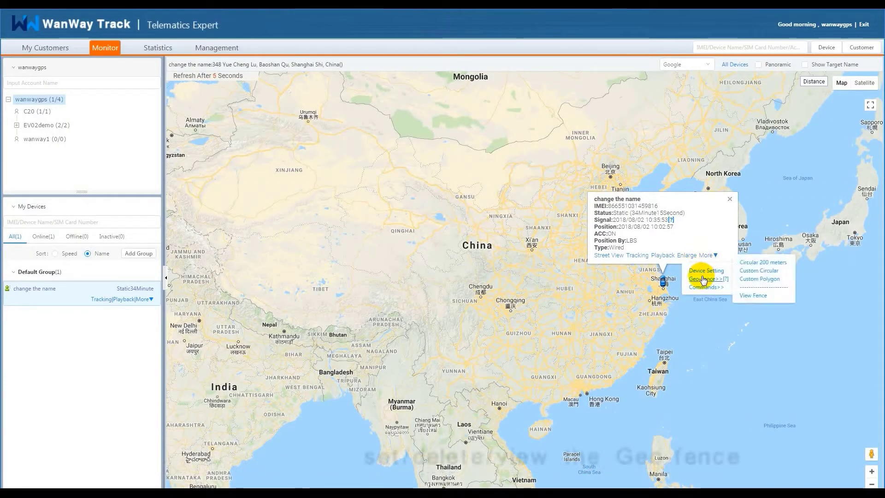
pyautogui.click(748, 296)
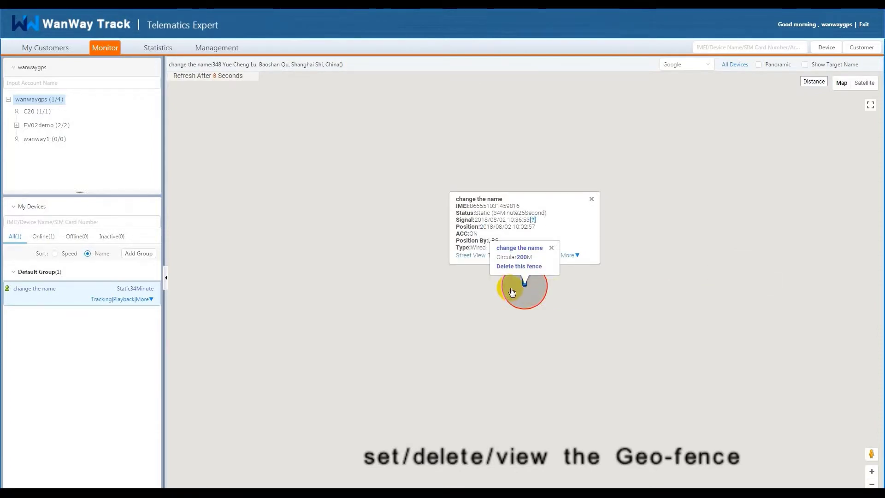
pyautogui.click(515, 269)
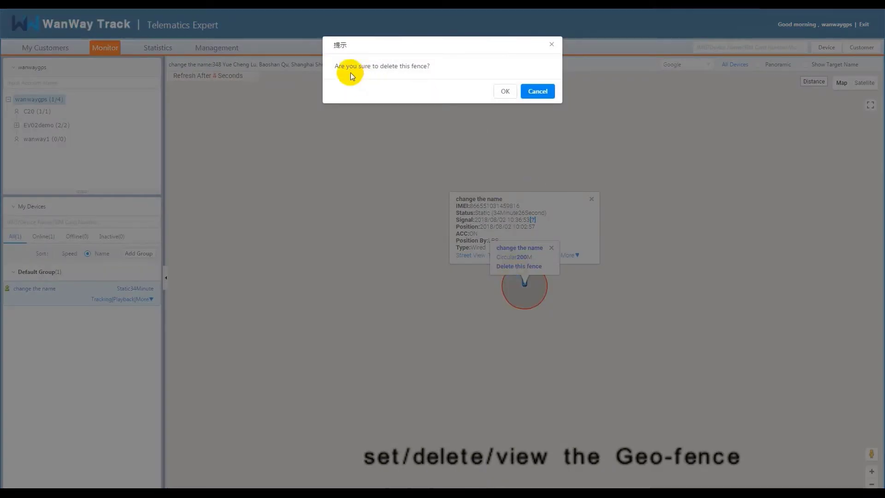
pyautogui.click(533, 90)
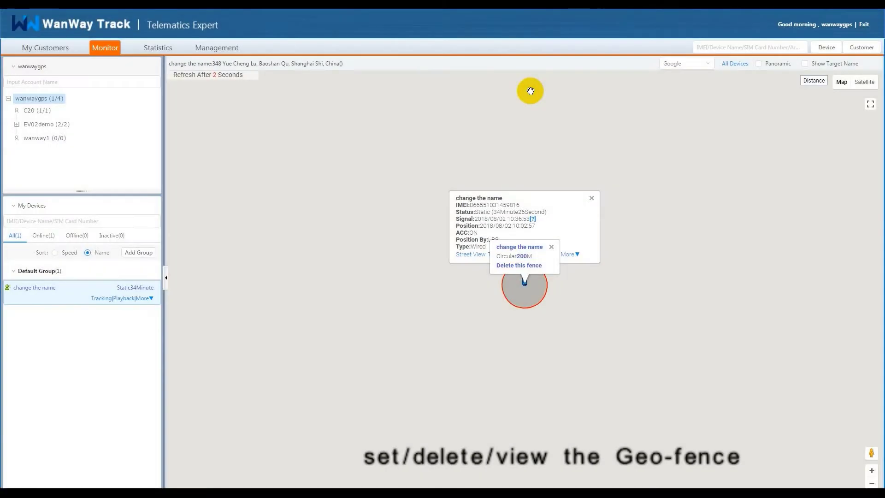
# Step: Delete the device's existing geo-fence and create a new circular 200 meters fence with In/Out Fence Alarm and Only Trigger Once
pyautogui.click(524, 265)
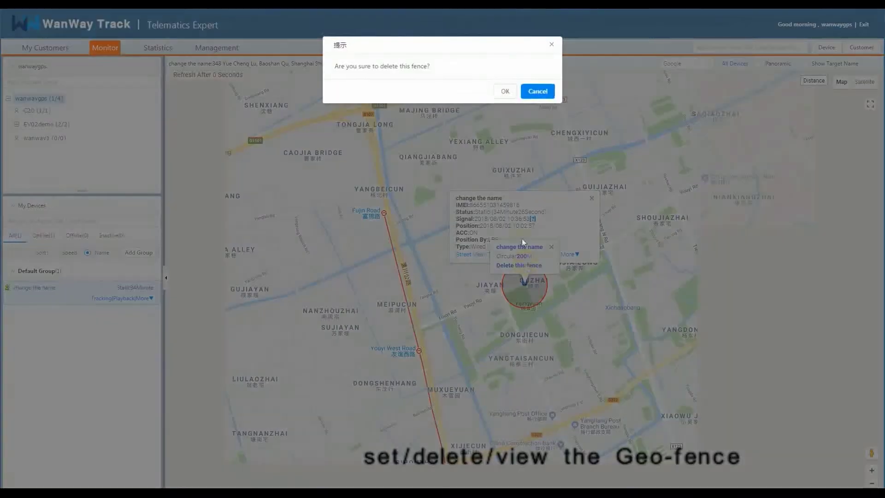
pyautogui.click(508, 92)
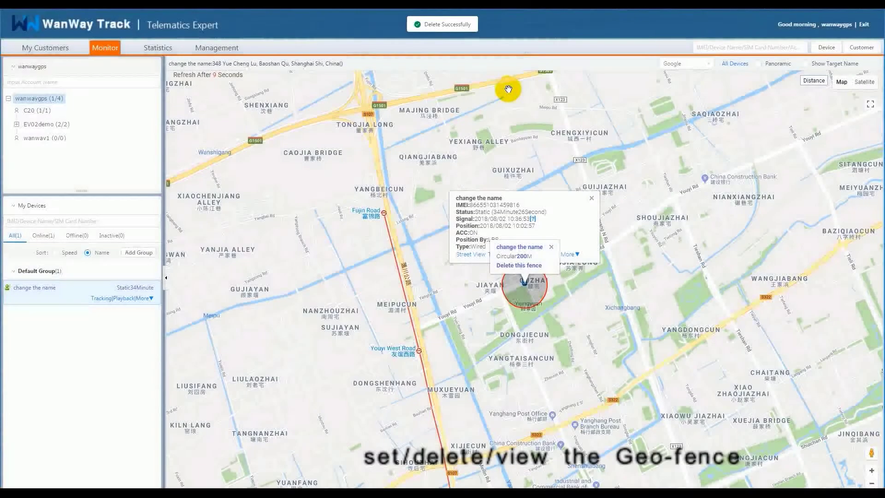
pyautogui.click(572, 255)
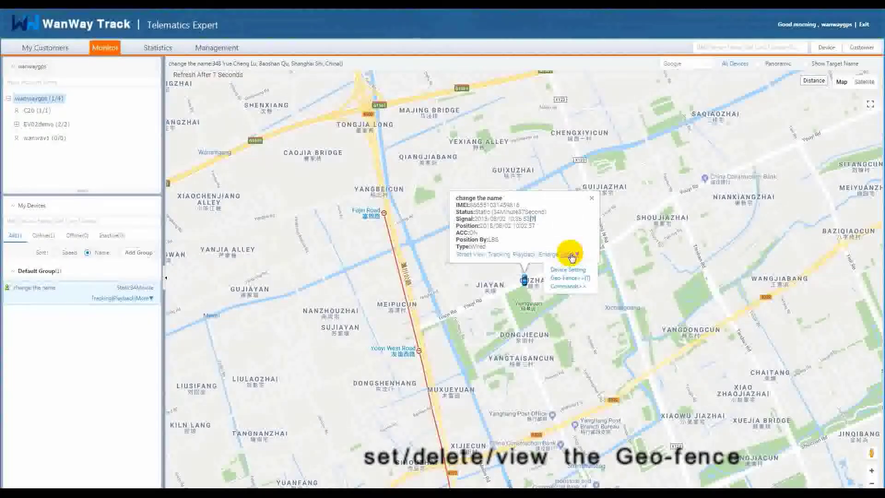
pyautogui.moveTo(568, 277)
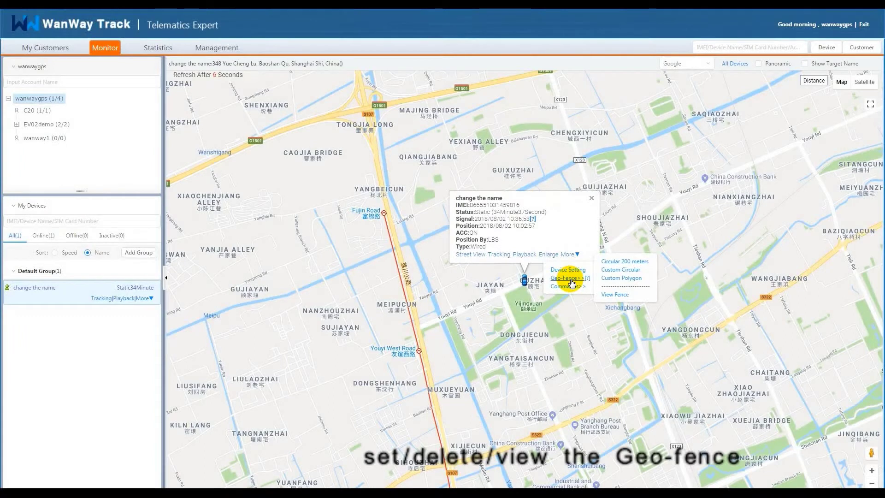
pyautogui.click(619, 262)
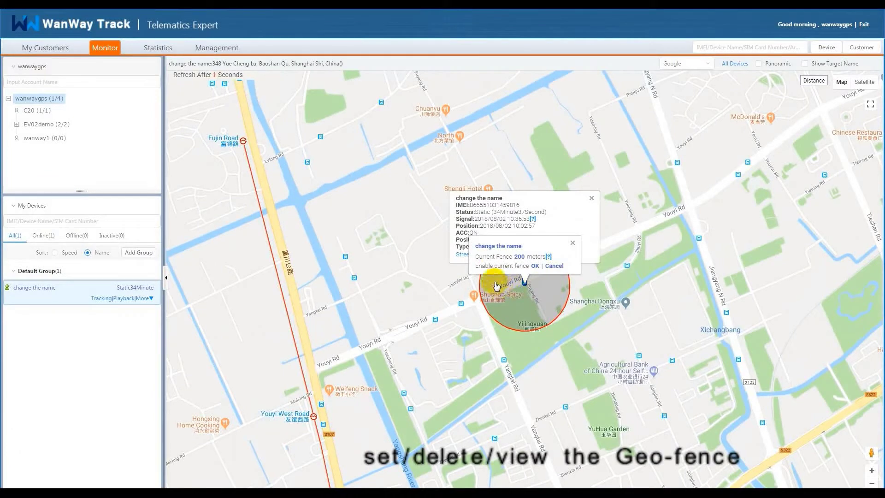
pyautogui.click(535, 266)
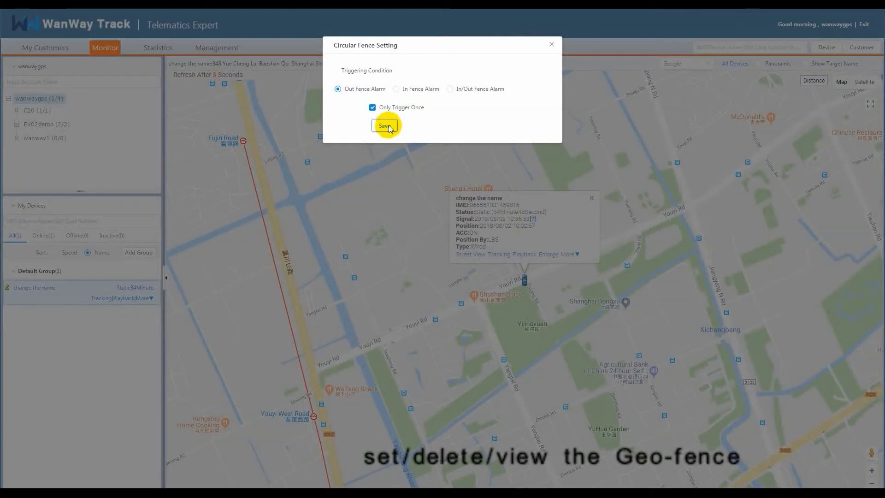
pyautogui.click(435, 91)
pyautogui.click(449, 92)
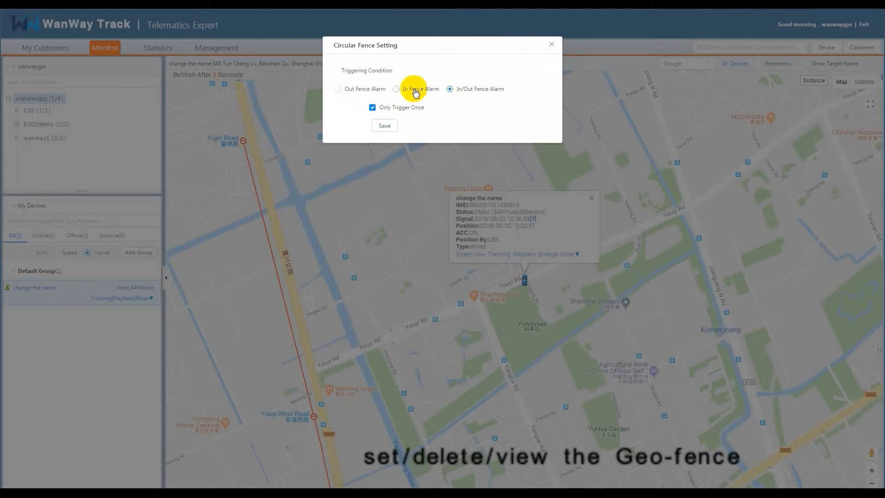
pyautogui.click(384, 127)
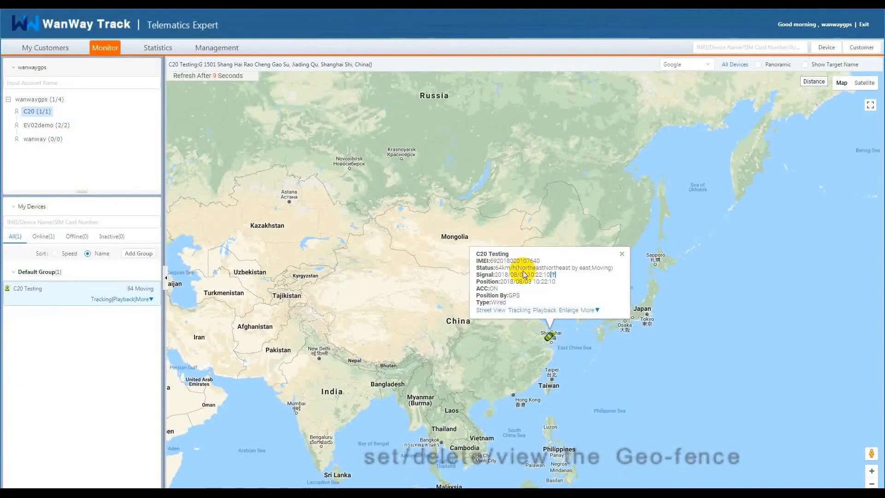
# Step: Play back the movement history of C20 Testing from 2018-07-27 to 2018-08-03 and raise the playback speed to fast
pyautogui.click(542, 310)
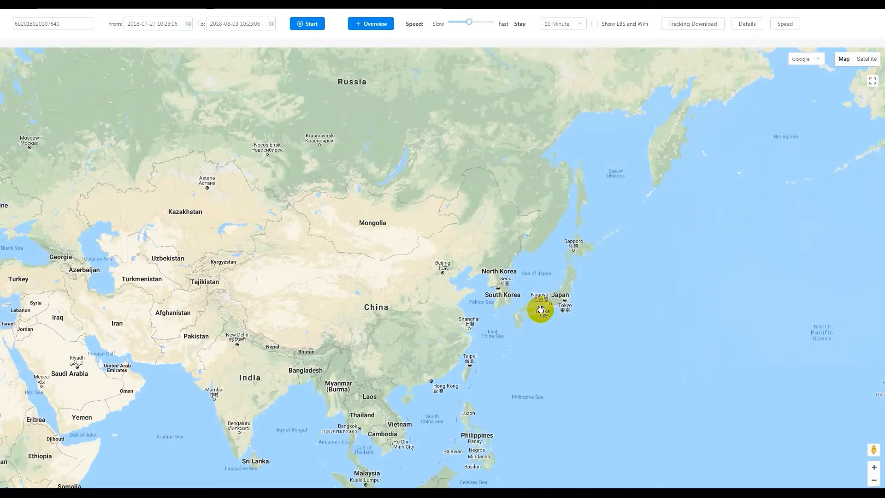
pyautogui.click(309, 26)
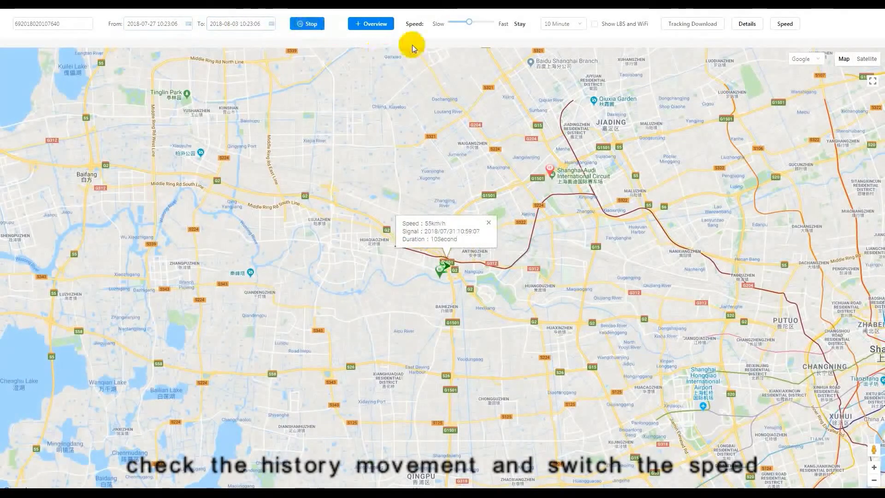
pyautogui.moveTo(470, 27)
pyautogui.moveTo(478, 26); pyautogui.dragTo(492, 27)
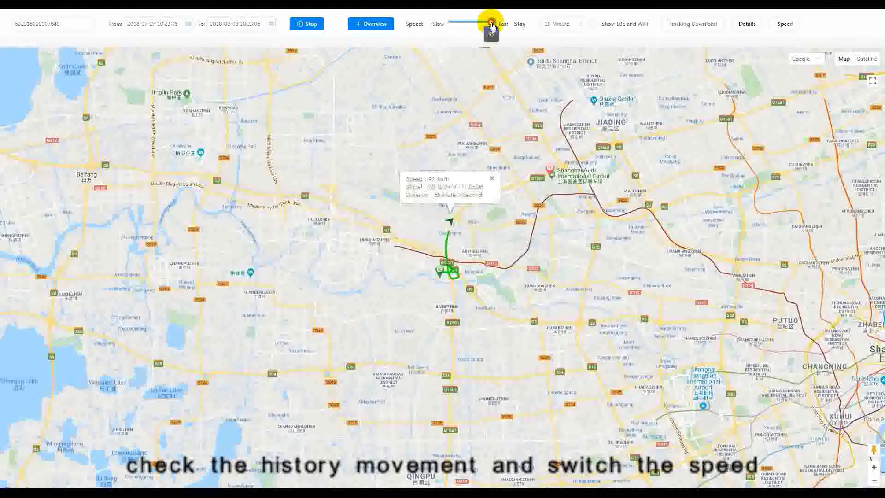
# Step: Show the overview of the whole recorded route and examine its point details and speed chart
pyautogui.click(376, 24)
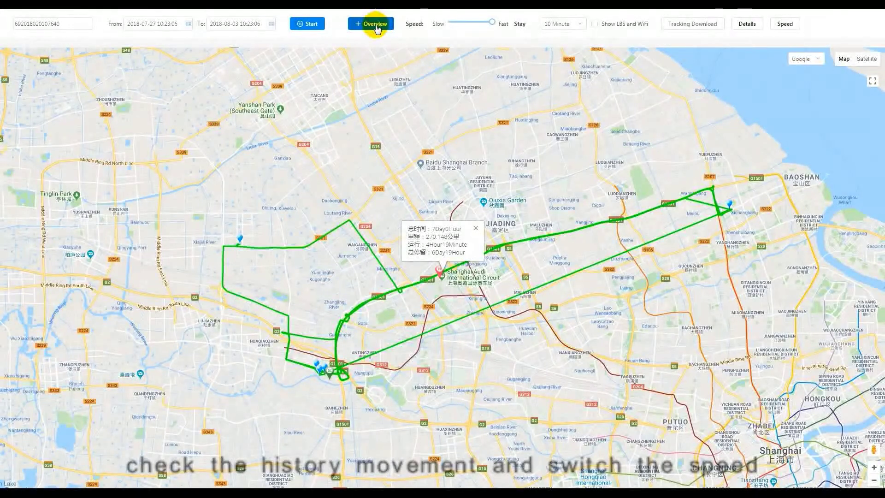
pyautogui.click(745, 25)
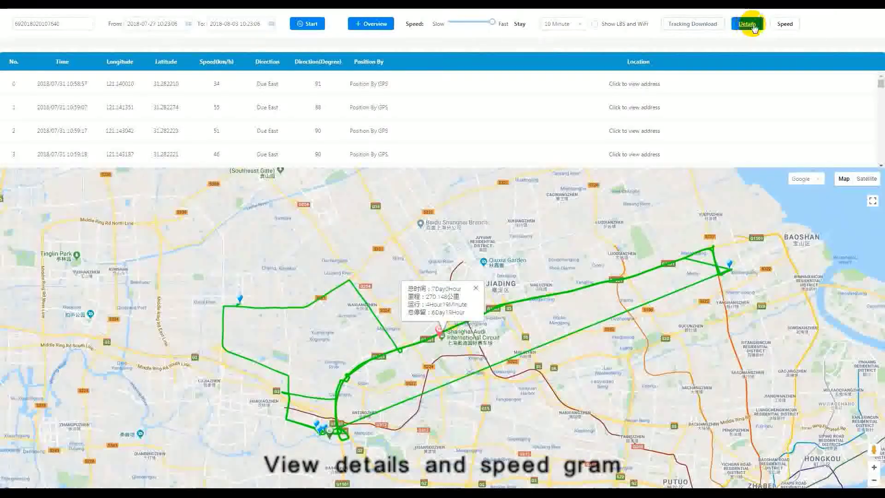
pyautogui.click(782, 26)
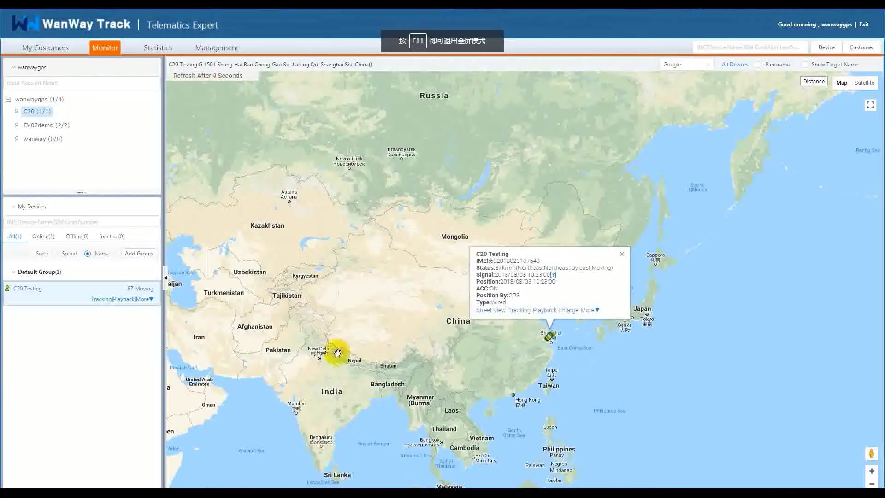
# Step: View the movement statistics of the C20 account and open the mileage statistics of C20 Testing
pyautogui.click(153, 48)
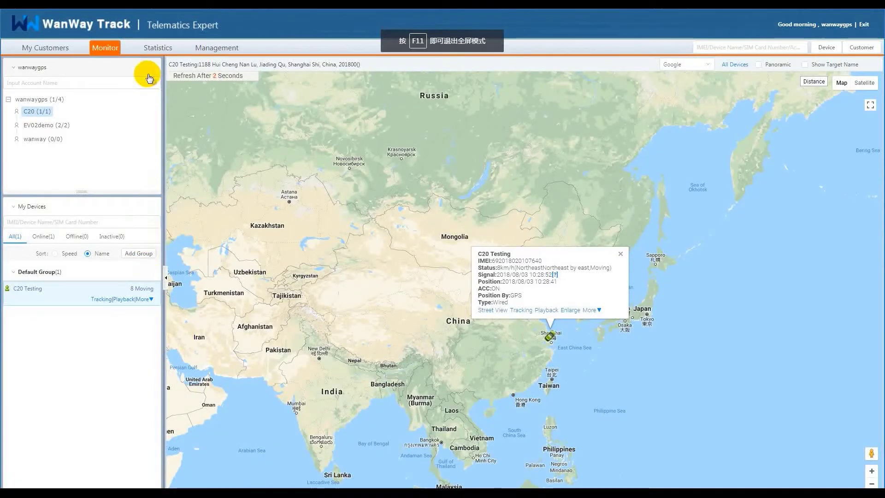
pyautogui.click(158, 51)
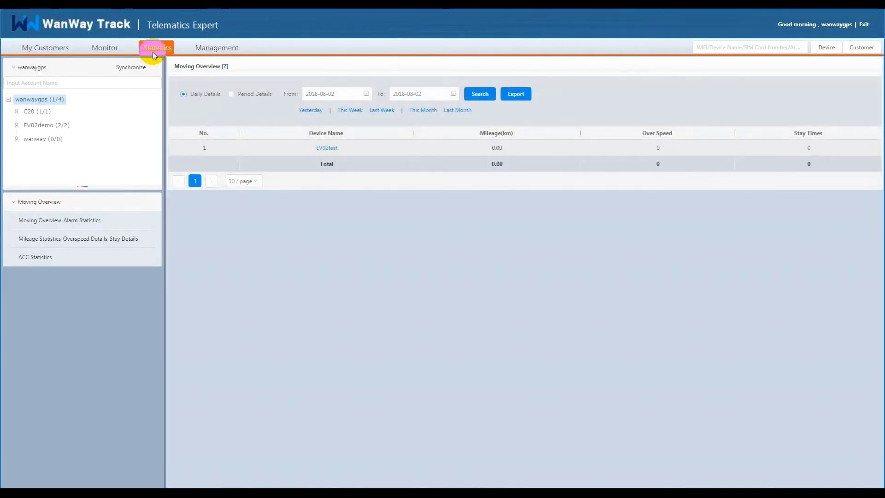
pyautogui.click(47, 114)
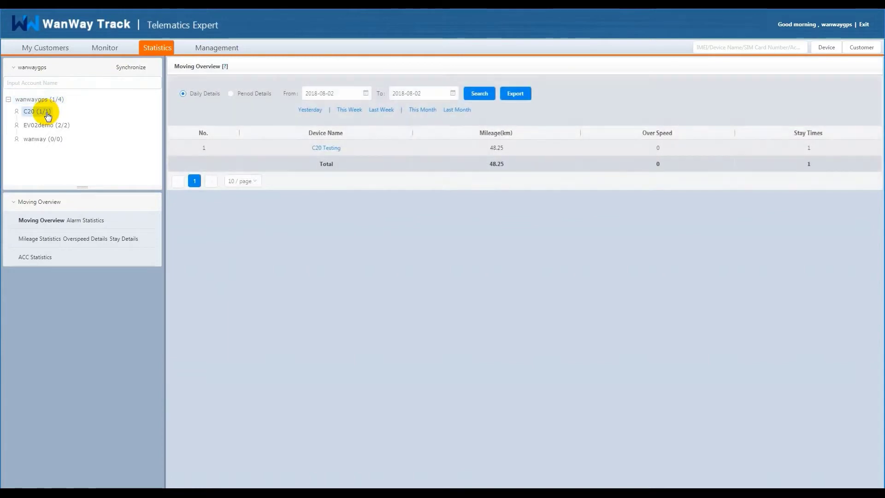
pyautogui.click(317, 147)
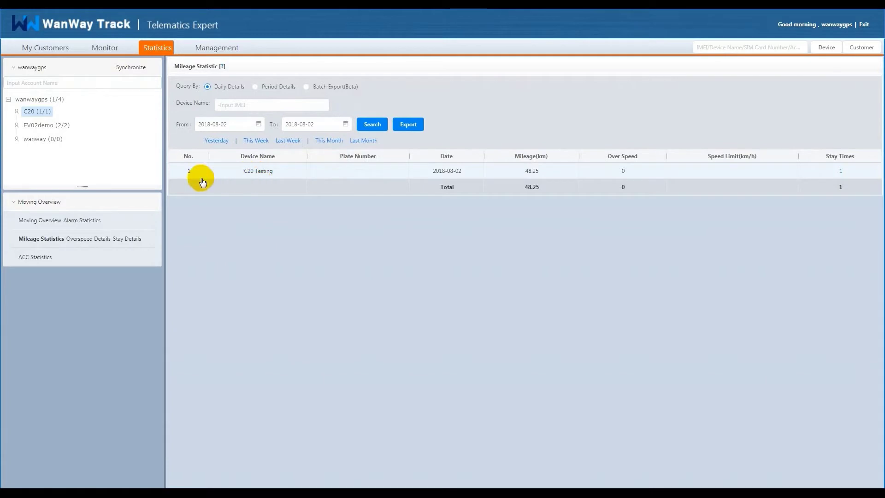
# Step: Look through the moving overview, alarm, mileage, overspeed, stay and ACC reports of C20, returning to the moving overview
pyautogui.click(51, 221)
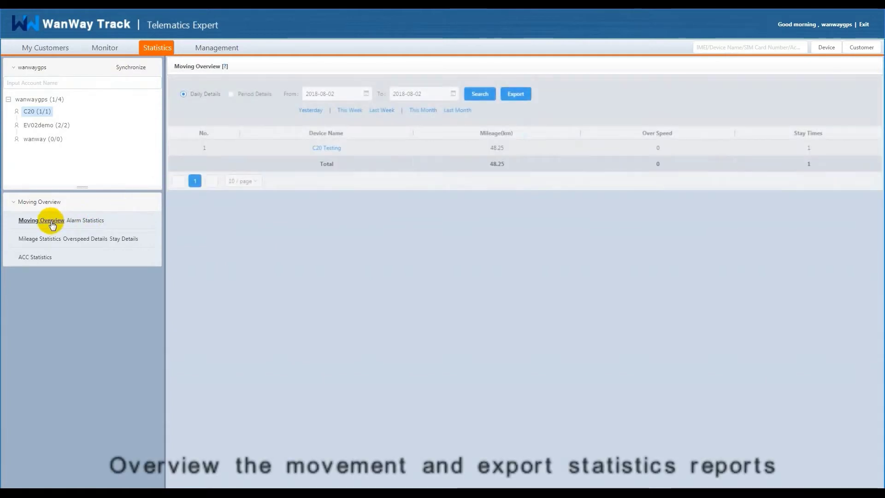
pyautogui.click(79, 221)
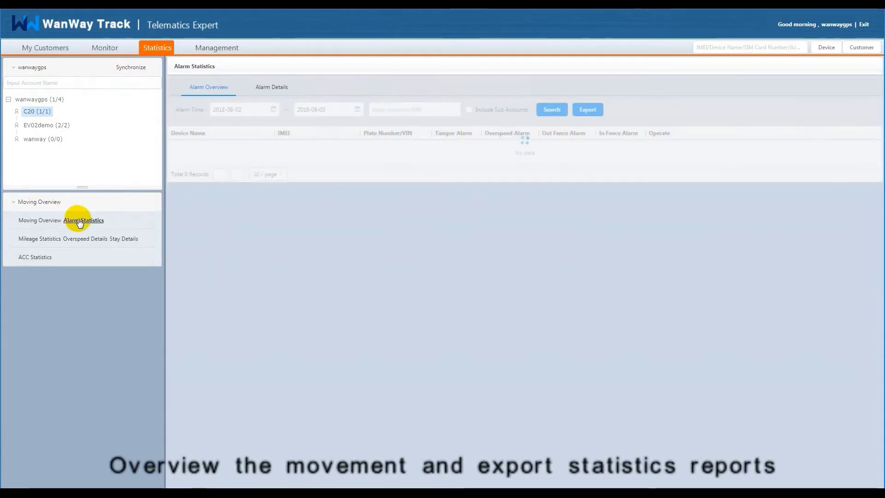
pyautogui.click(54, 239)
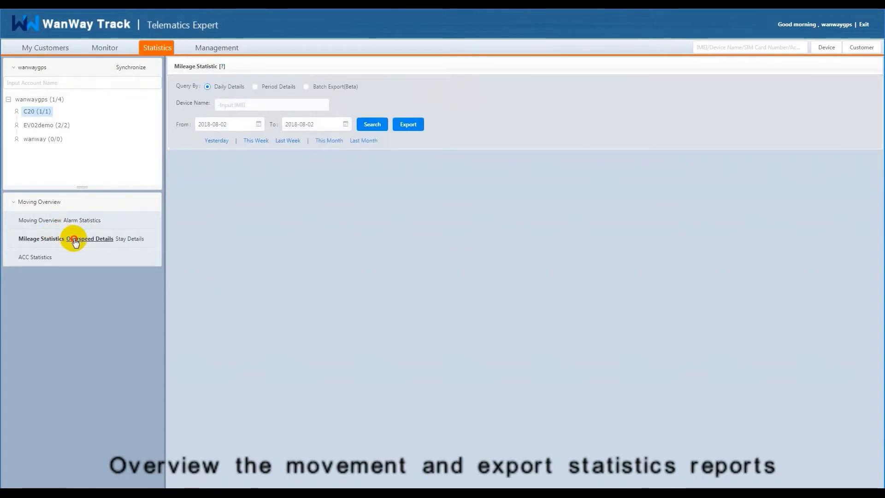
pyautogui.click(75, 239)
pyautogui.click(126, 239)
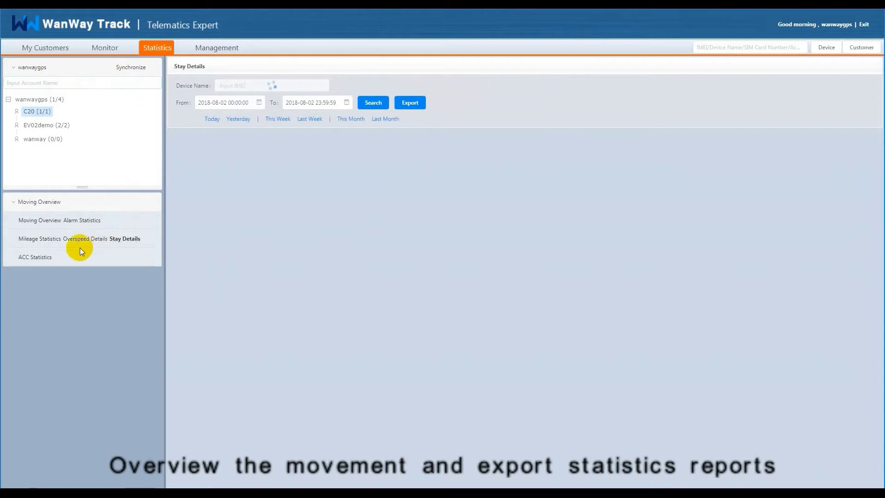
pyautogui.click(49, 258)
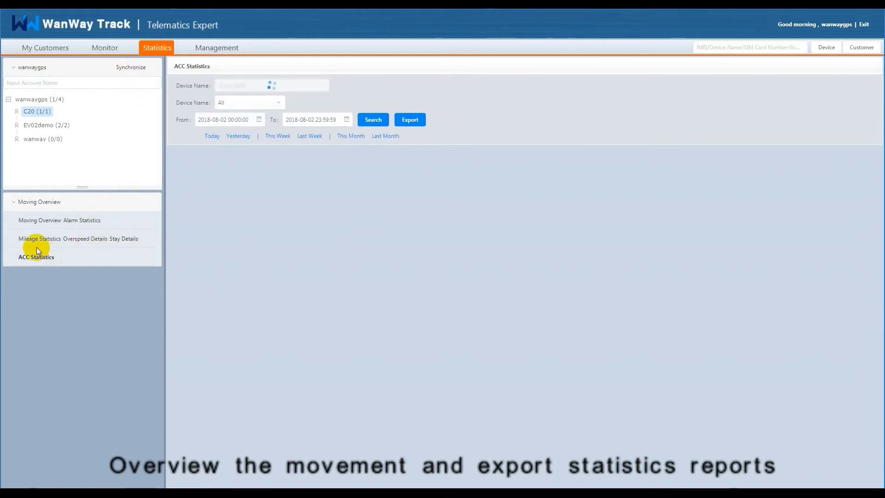
pyautogui.click(33, 221)
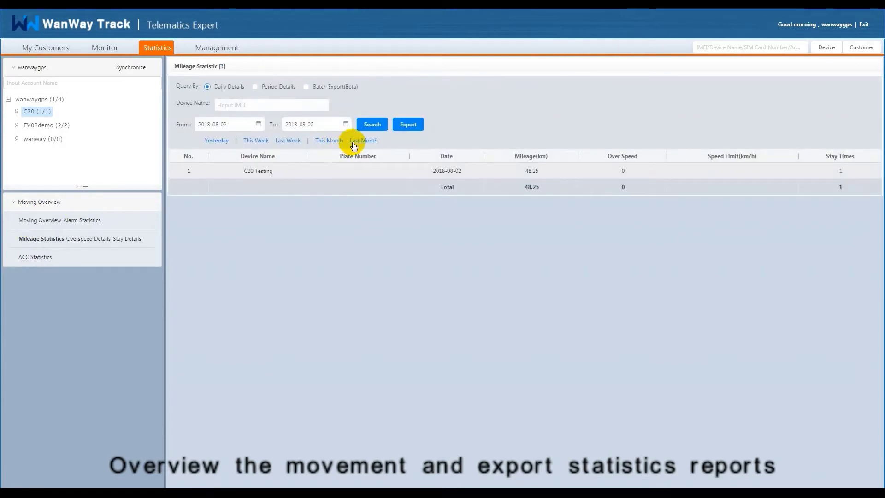
# Step: Query the C20 Testing mileage statistics for last month and search again with the end date set to 2018-07-24
pyautogui.click(353, 143)
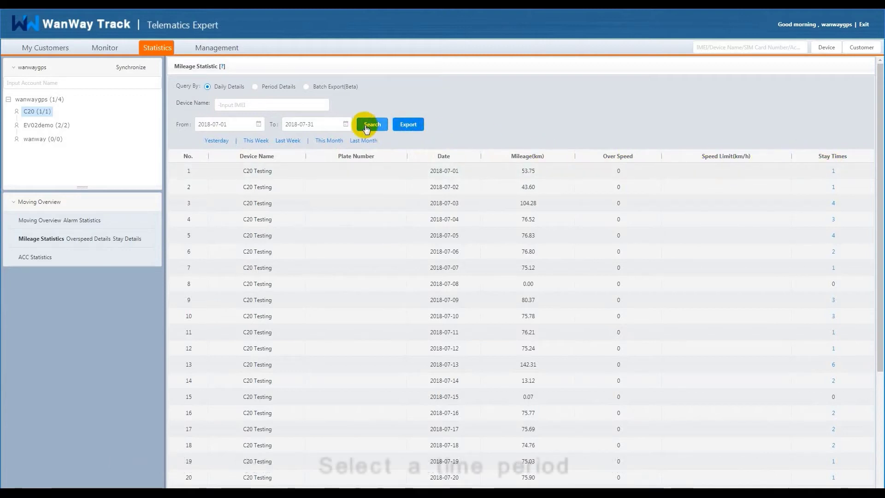
pyautogui.click(305, 127)
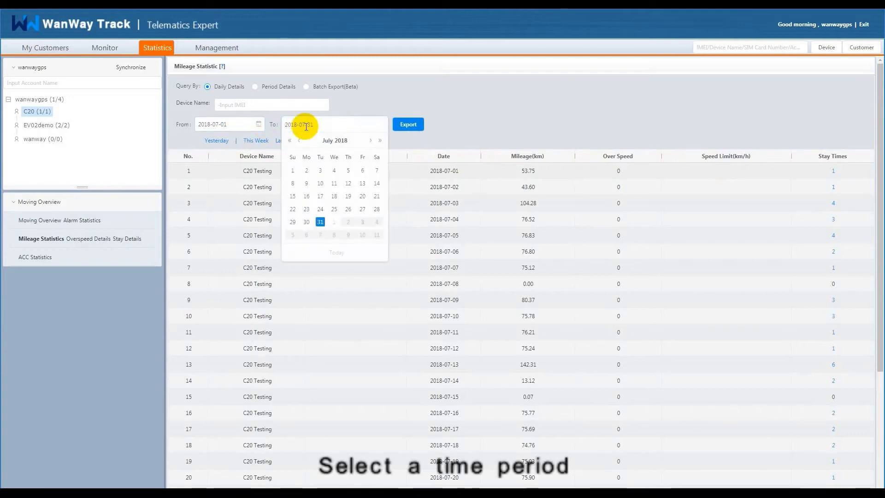
pyautogui.click(380, 141)
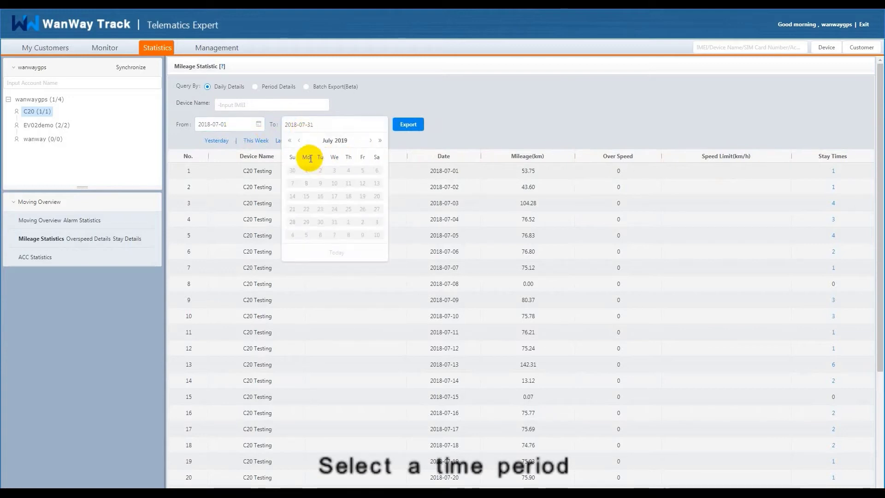
pyautogui.click(290, 140)
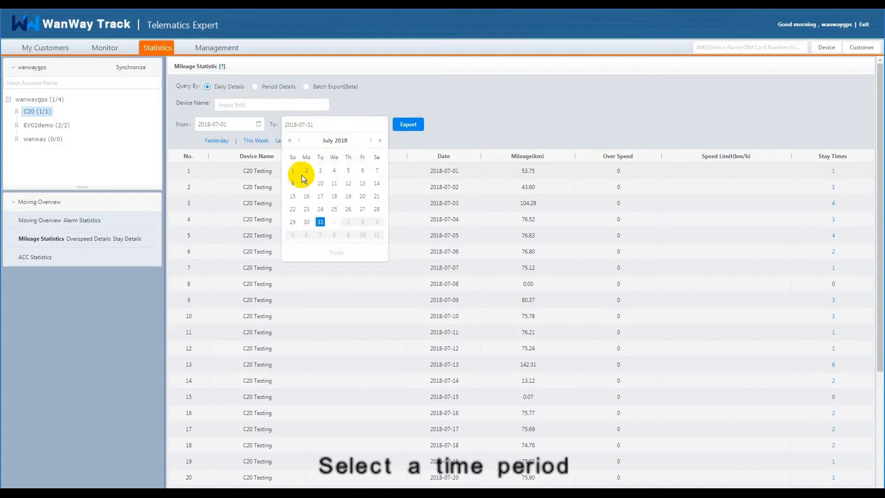
pyautogui.click(378, 129)
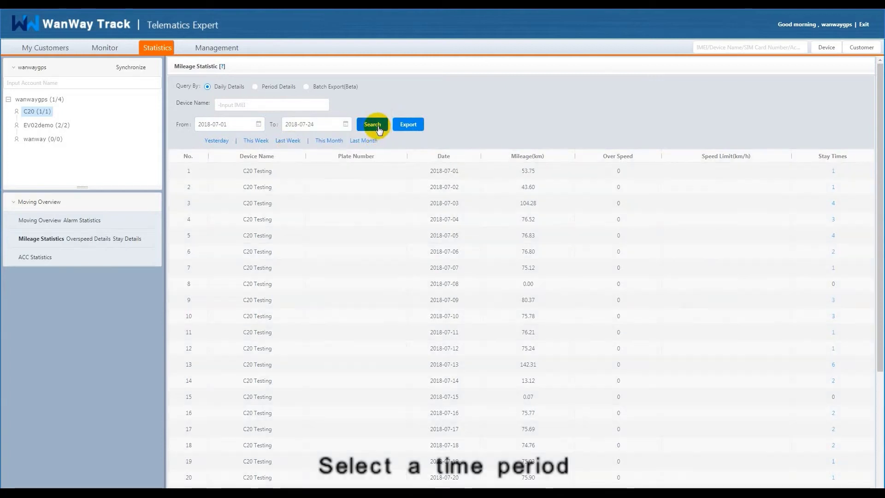
# Step: View the daily mileage for this week, last week, yesterday, this month and last month using the preset periods
pyautogui.click(267, 141)
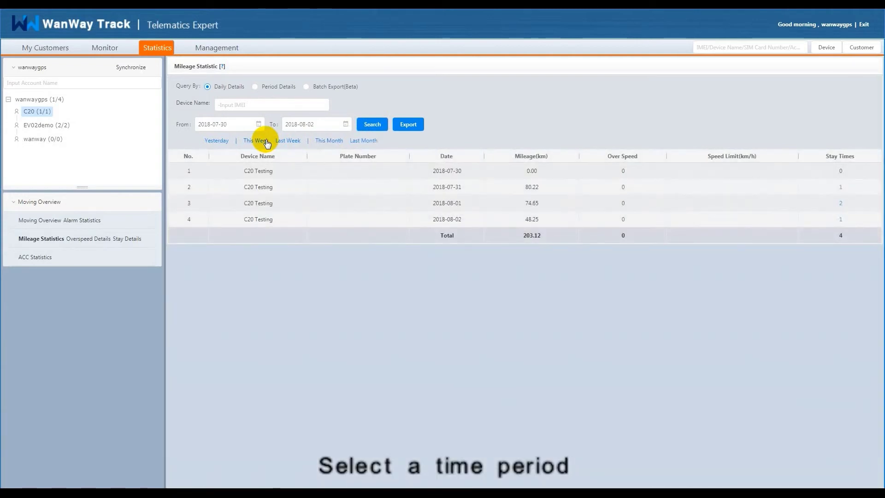
pyautogui.click(291, 145)
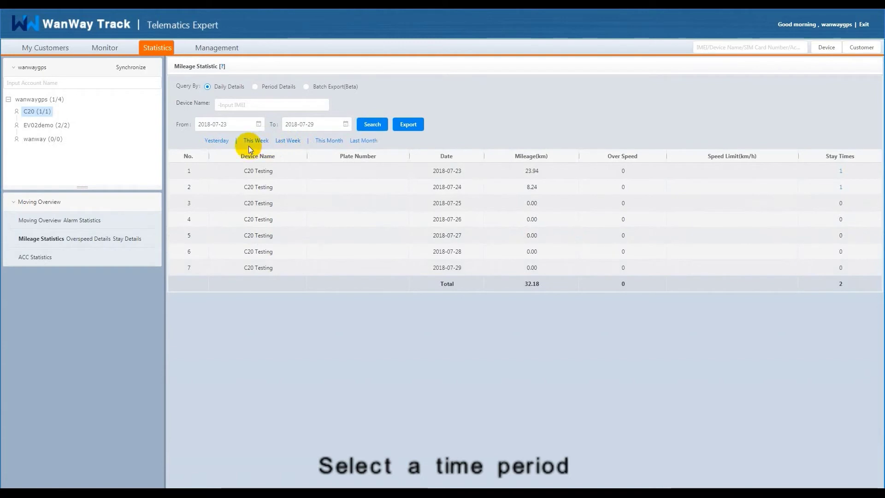
pyautogui.click(226, 146)
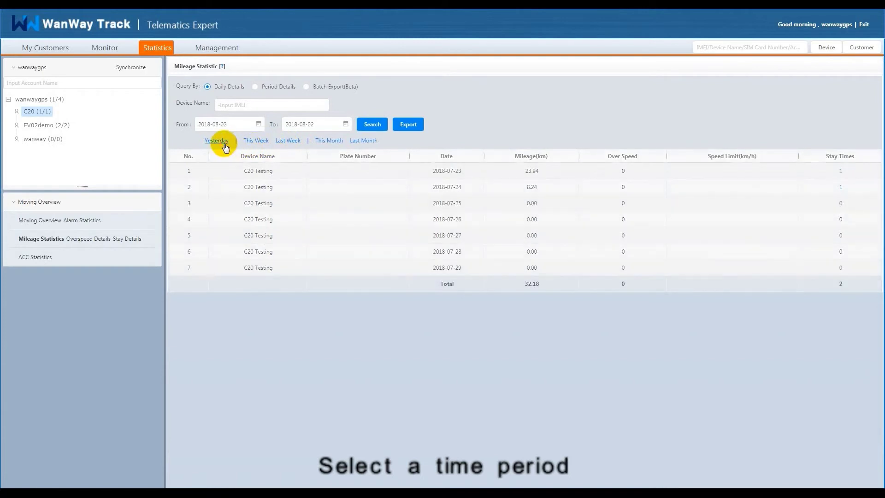
pyautogui.click(320, 141)
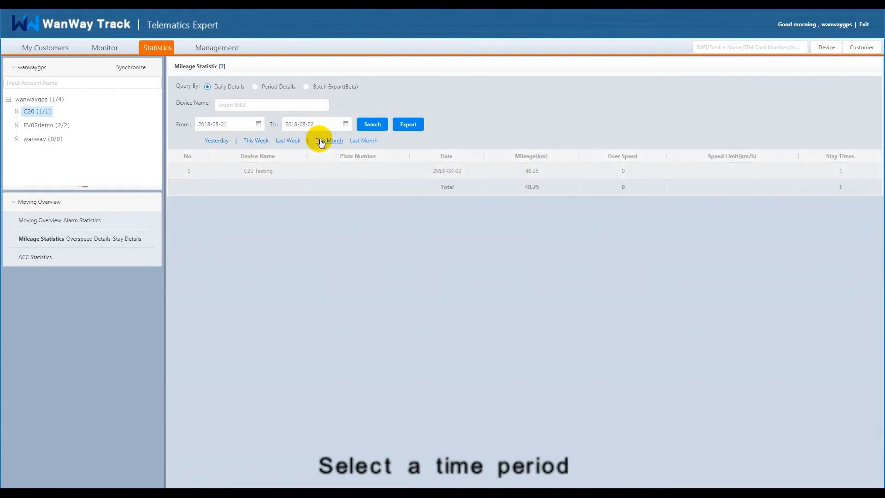
pyautogui.click(364, 142)
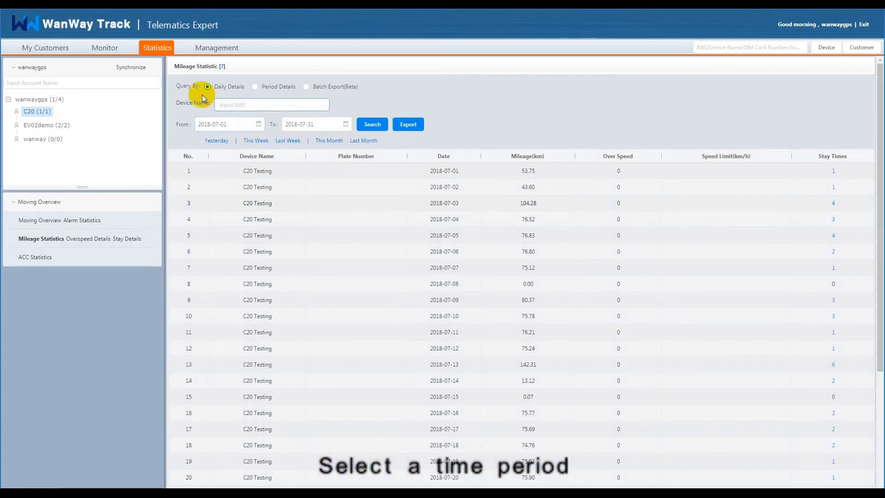
# Step: Show the C20 account's devices in device management and begin a search by IMEI or device name
pyautogui.click(207, 50)
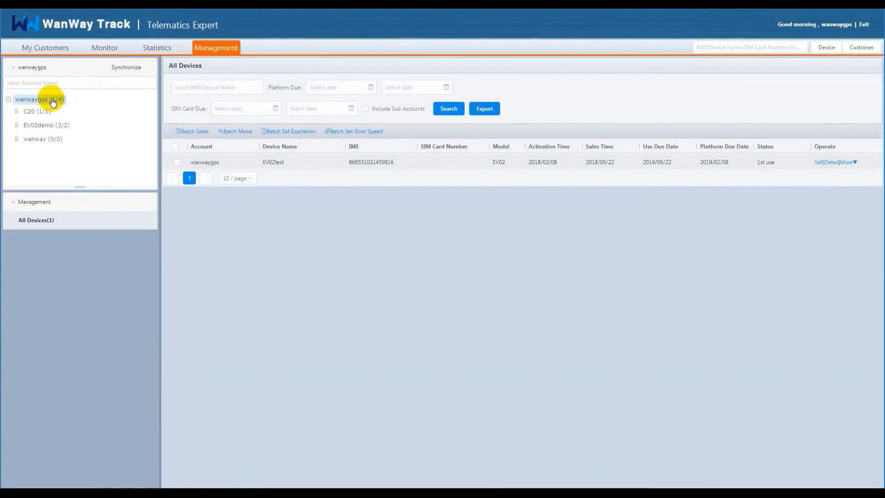
pyautogui.click(32, 113)
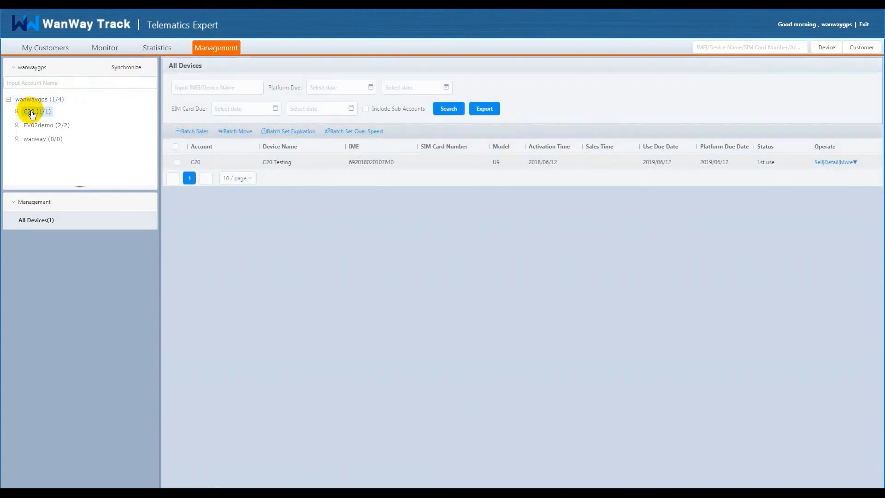
pyautogui.click(213, 86)
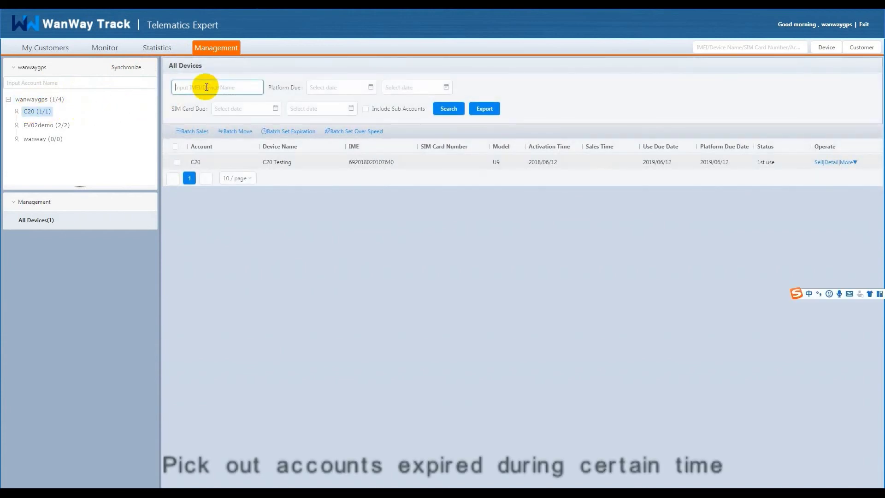